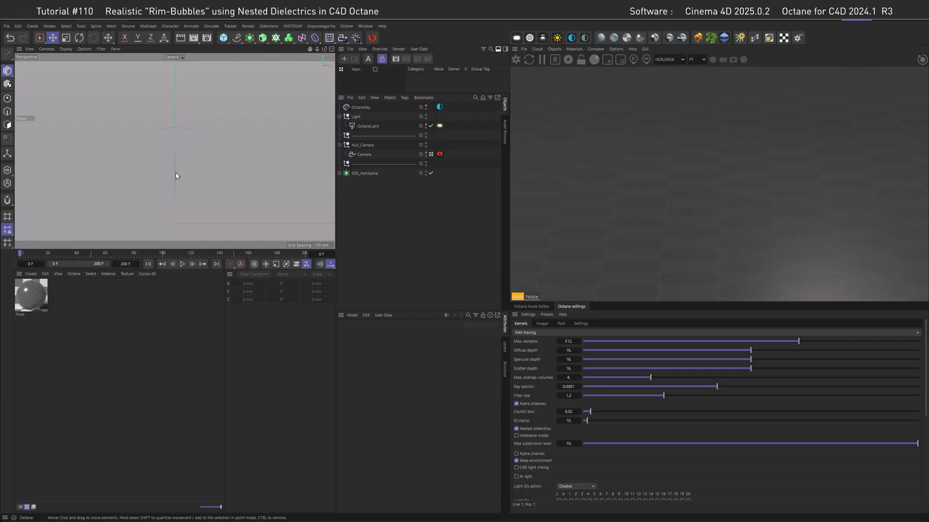
- Add a cylinder 50 mm tall with 64 rotation segments and raise it
click(223, 38)
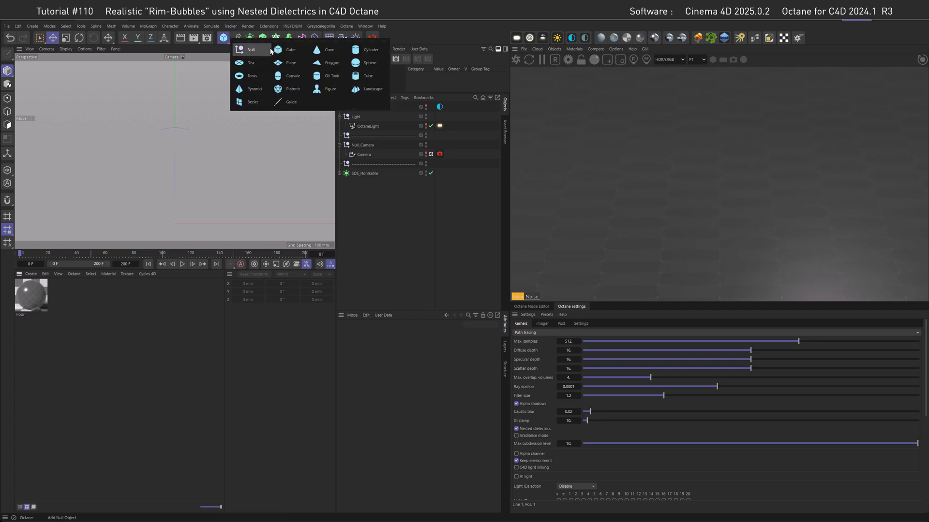
click(368, 50)
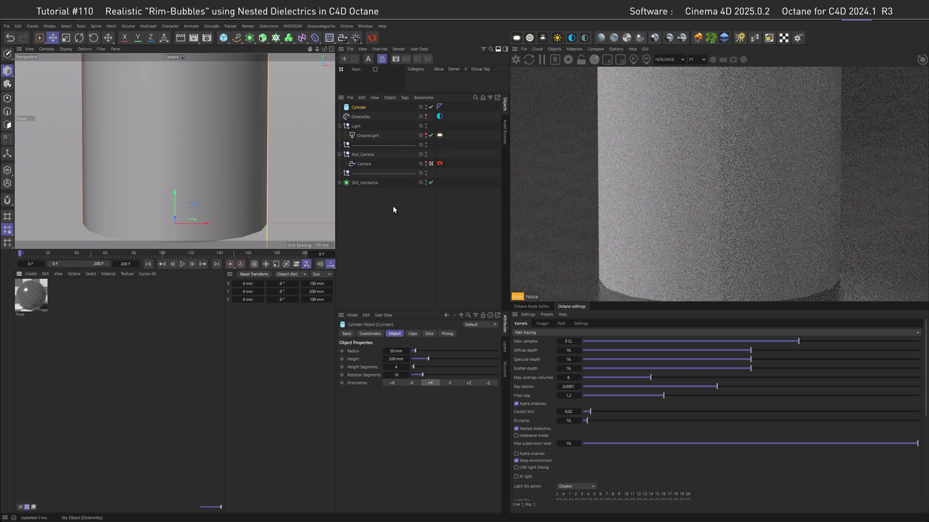
double_click(396, 359)
text(50)
key(Return)
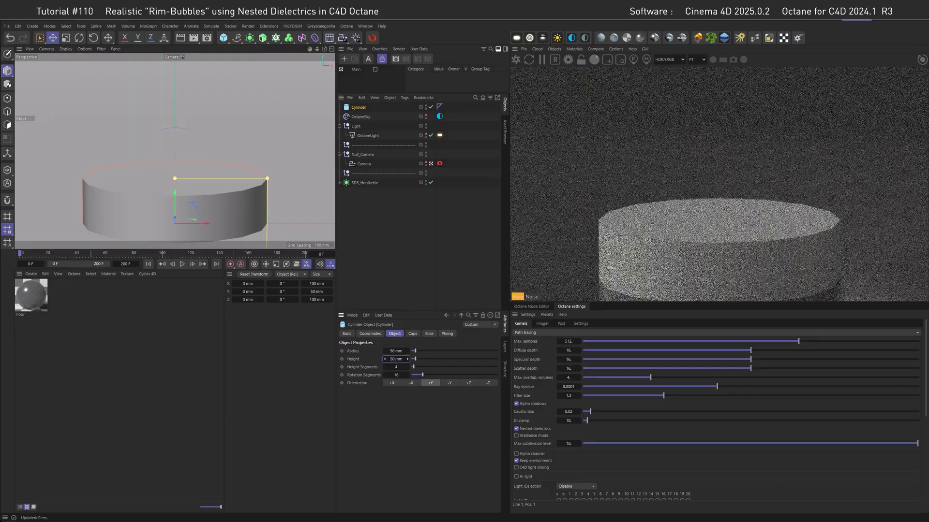
double_click(396, 375)
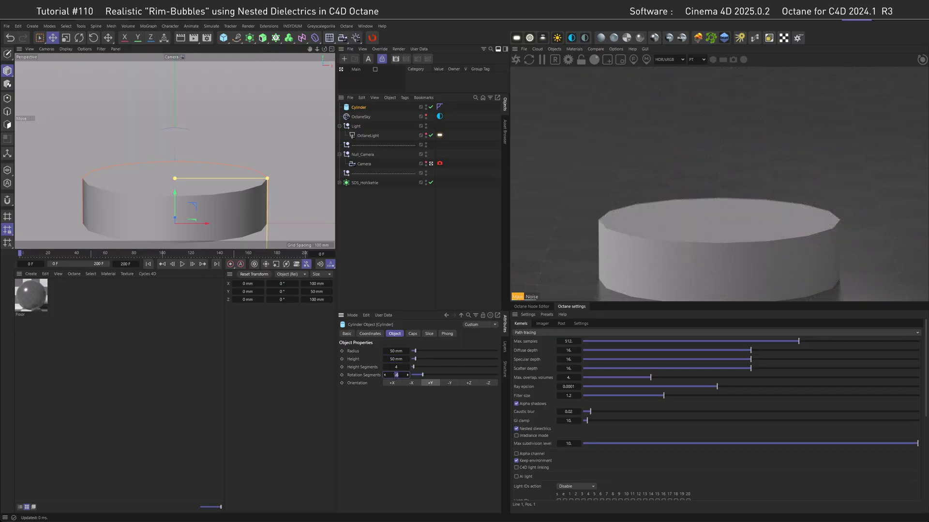
text(64)
key(Return)
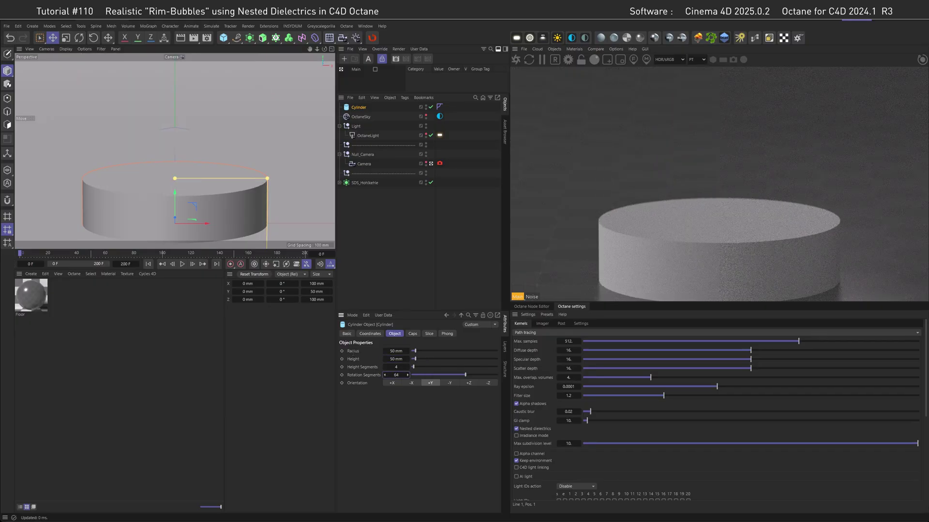
drag(175, 197, 178, 146)
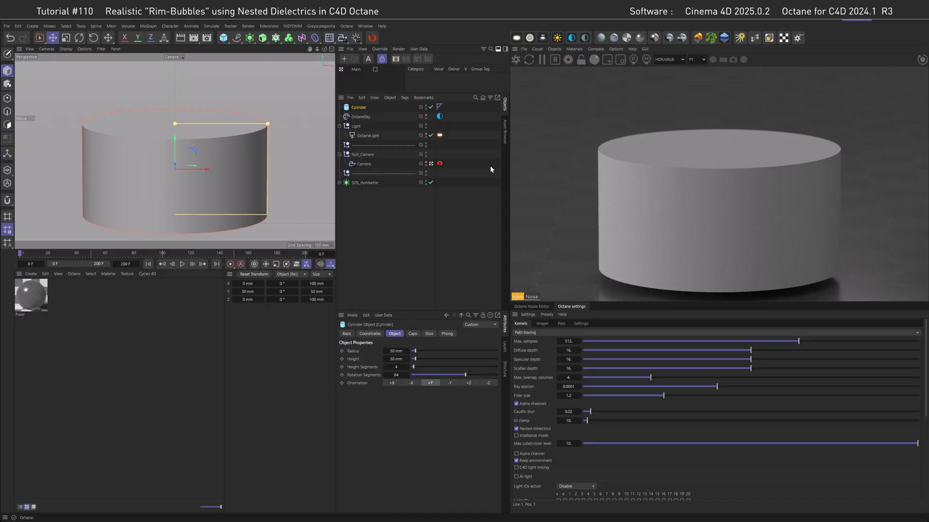
- Add a 10 mm radius sphere and lift it onto the cylinder's top surface
click(223, 38)
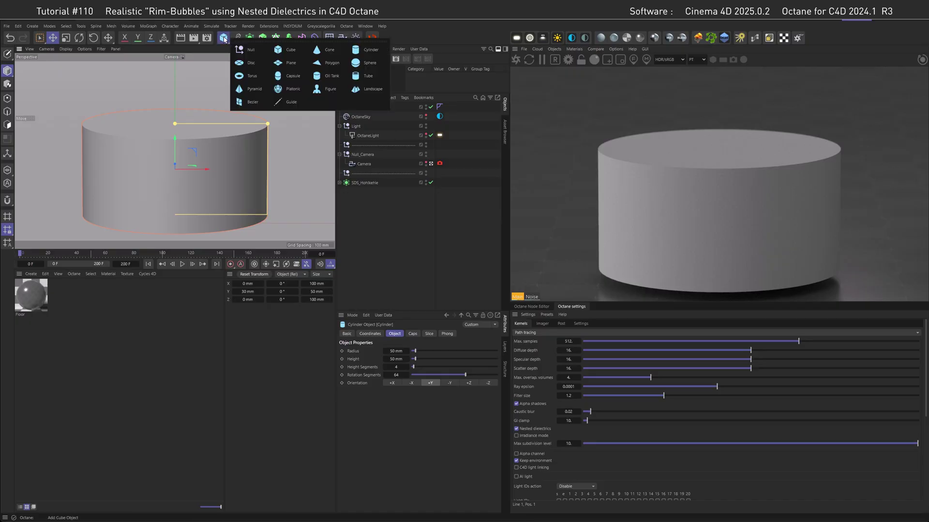
click(375, 66)
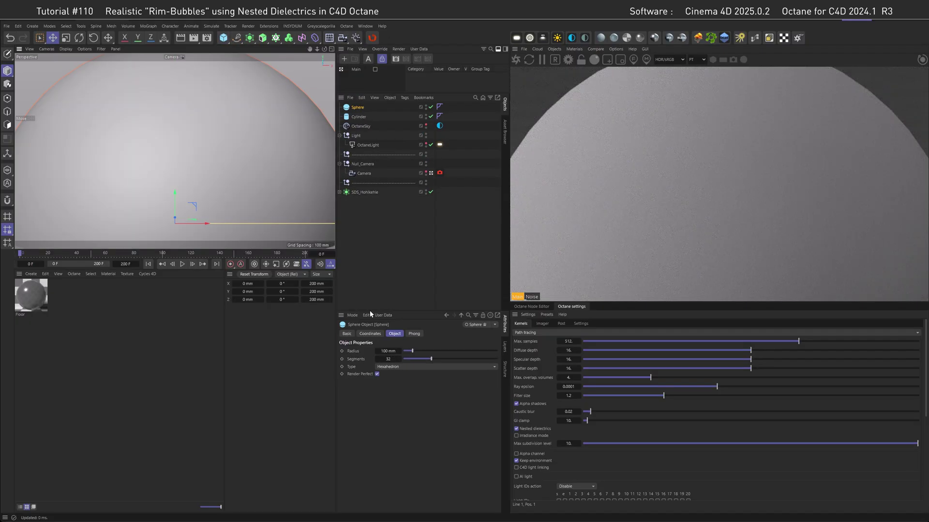
click(387, 351)
text(10)
key(Return)
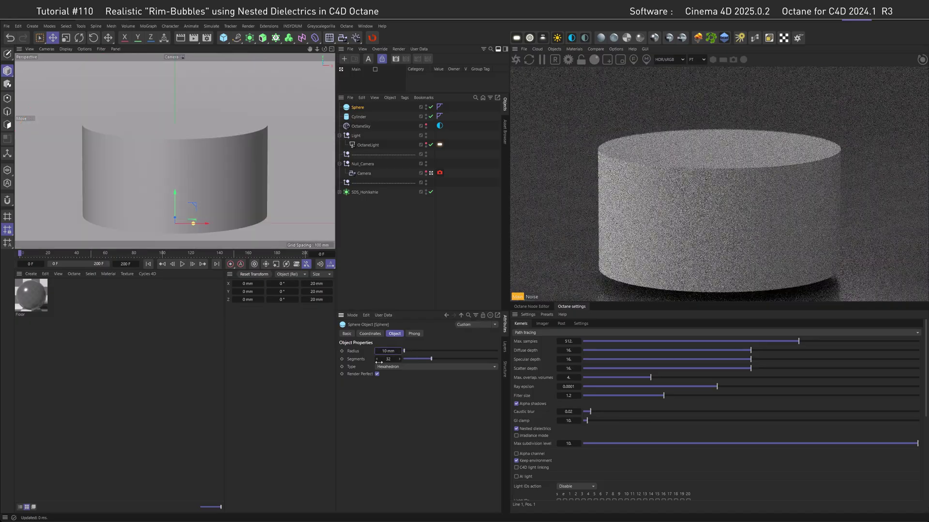
drag(176, 183, 178, 80)
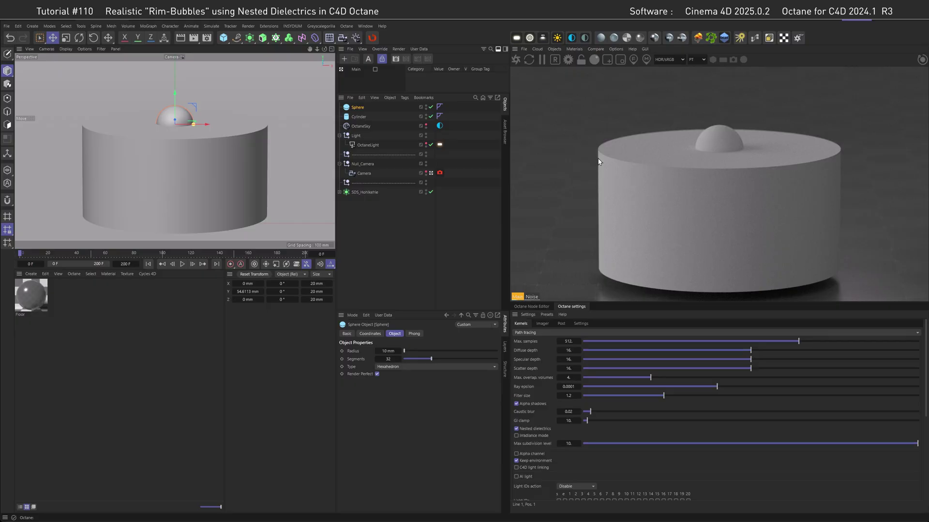
- Create an Octane specular material after Floor with pure white (1) transmission
click(573, 51)
mouse_move(594, 87)
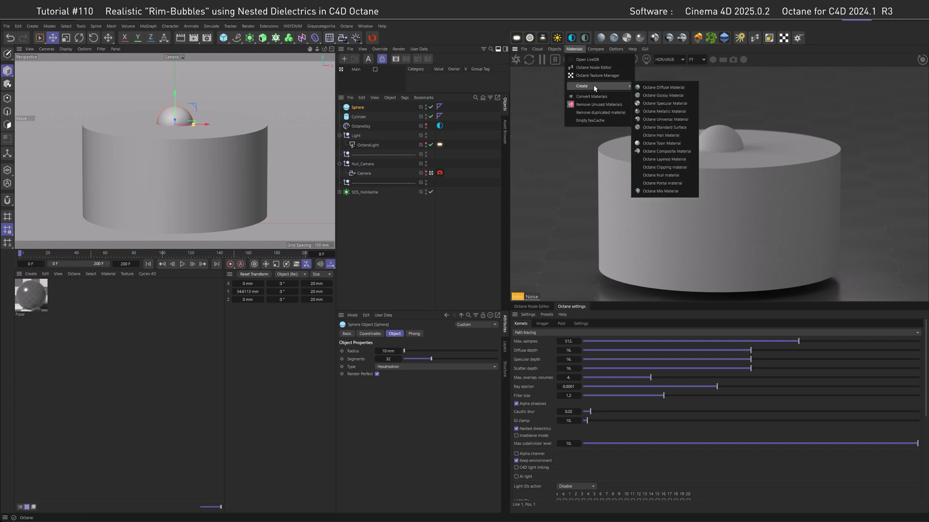
click(666, 103)
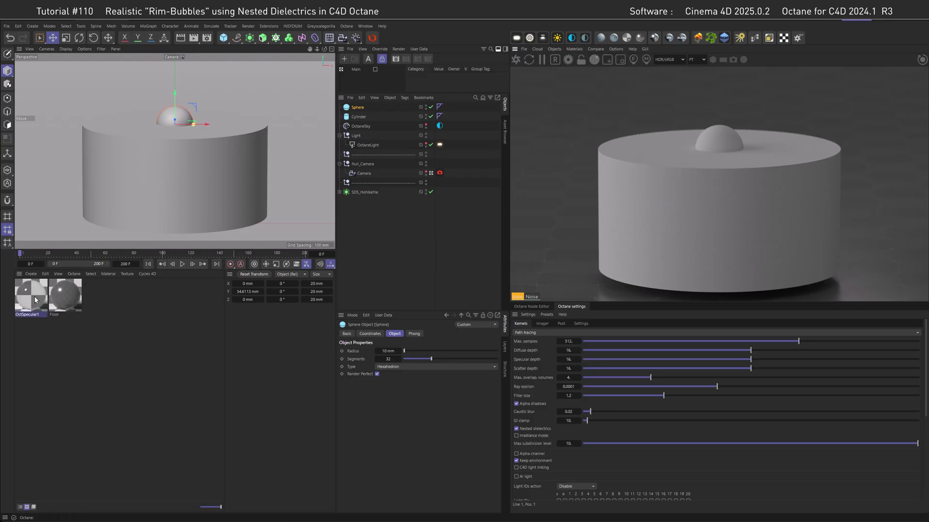
mouse_move(35, 300)
mouse_down()
mouse_move(22, 303)
mouse_move(81, 304)
mouse_up()
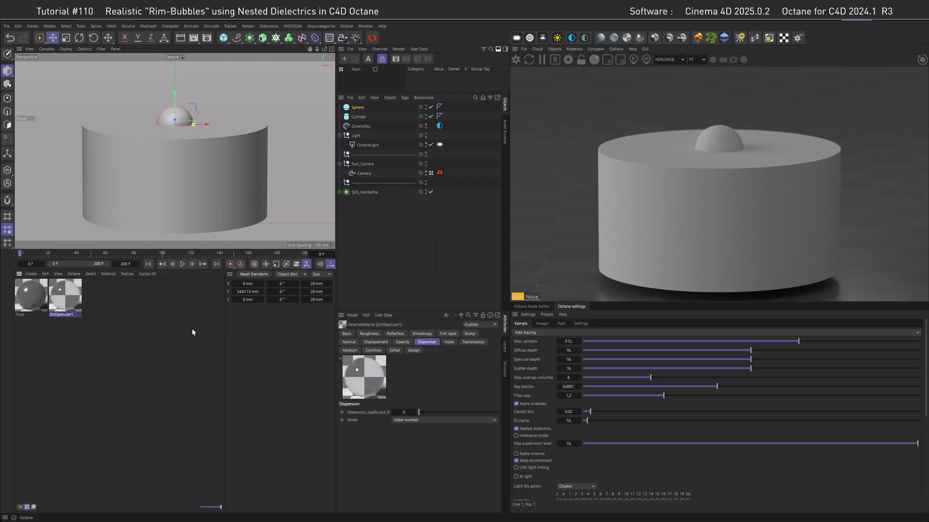
click(473, 342)
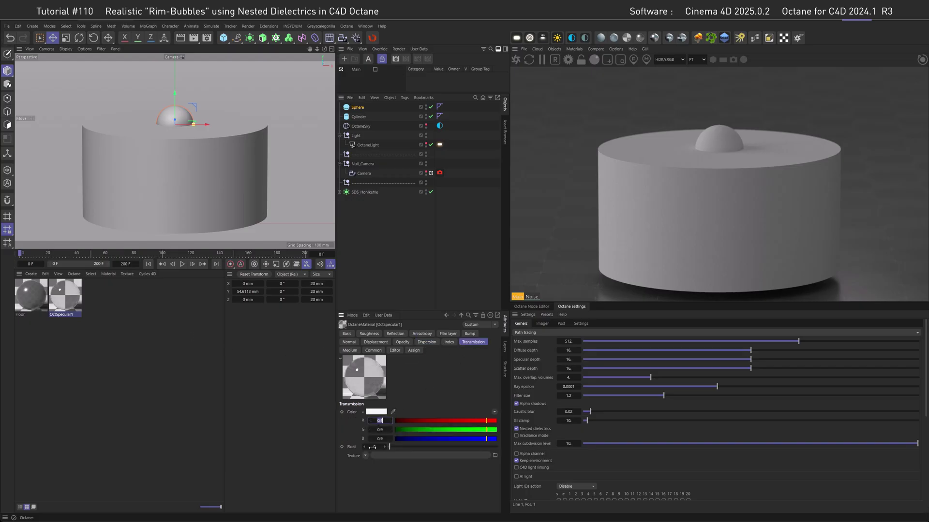
text(1)
key(Tab)
text(1)
key(Tab)
text(1)
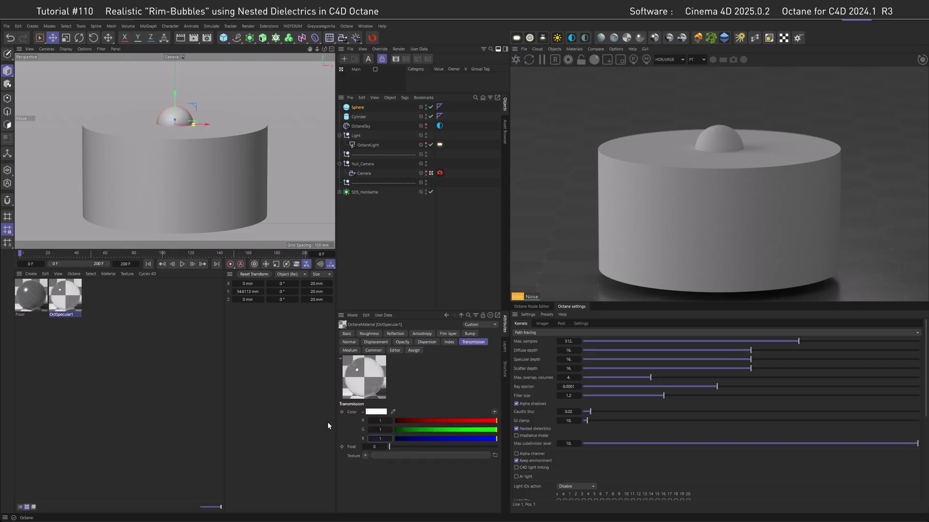
- Name the material Water and make a duplicate named Air
double_click(61, 315)
text(Water)
key(Return)
ctrl+drag(78, 302, 94, 302)
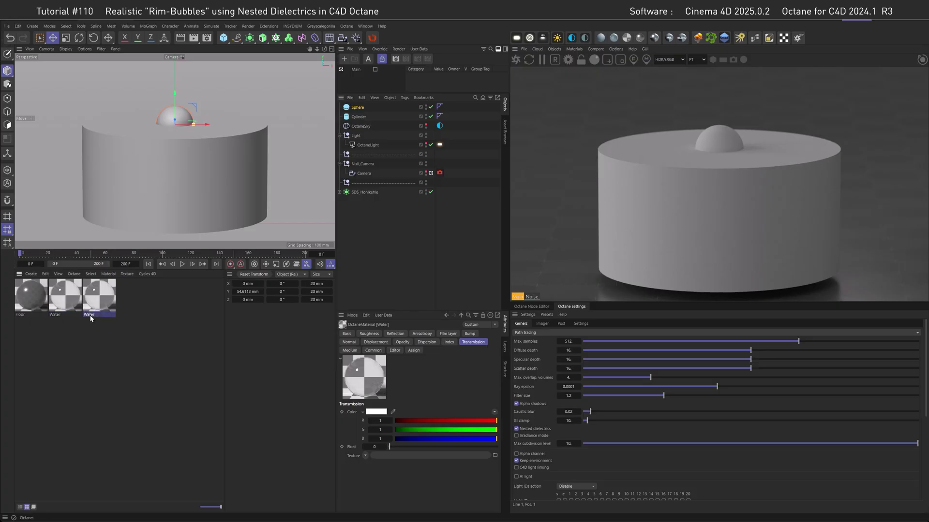
double_click(90, 315)
text(Air)
key(Return)
- Set the Water material's index to 1.33 and the Air material's index to 1
click(71, 303)
click(449, 342)
double_click(386, 412)
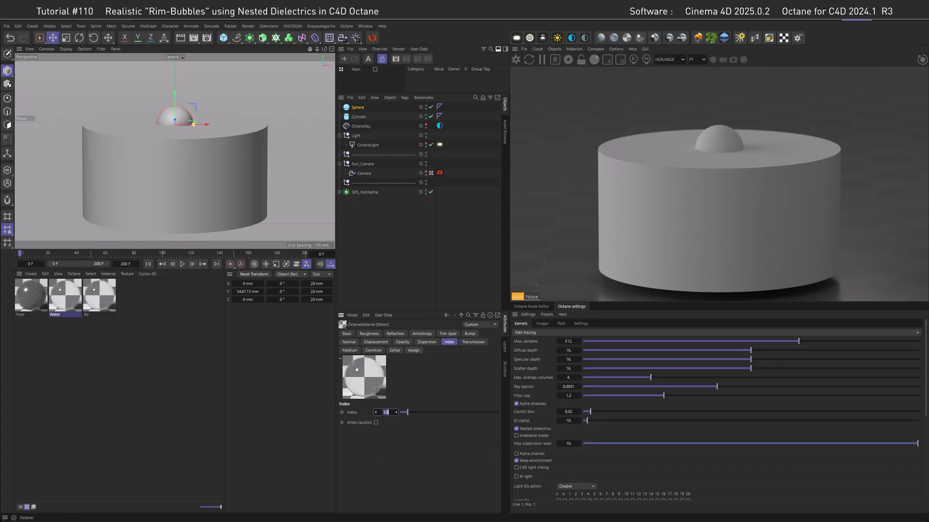
text(1.33)
key(Return)
click(100, 296)
double_click(384, 412)
text(1)
key(Return)
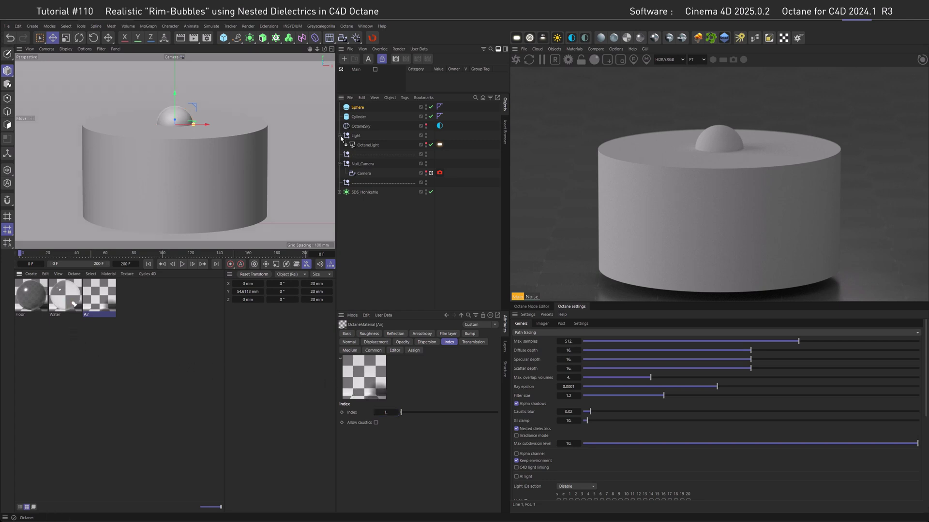
- Apply Water to the cylinder and set the Air material's Common priority to 1
drag(359, 119, 358, 108)
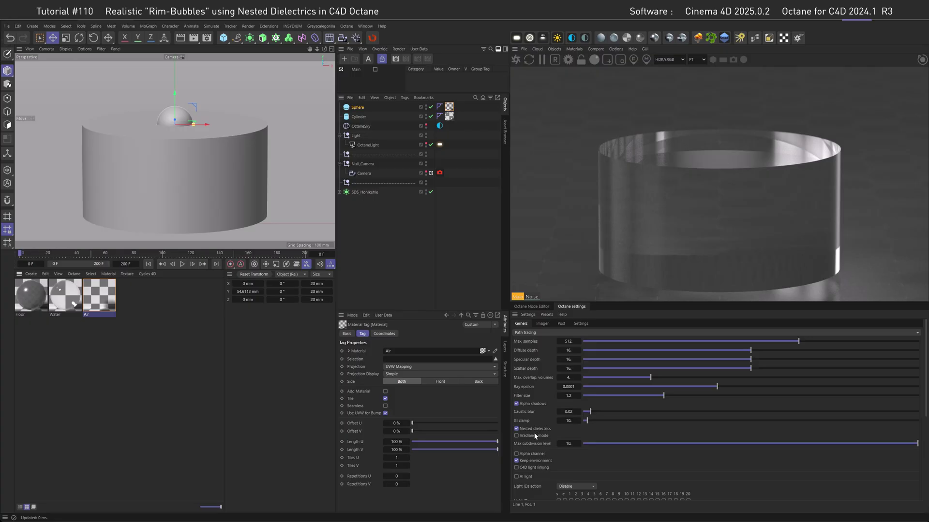
click(94, 305)
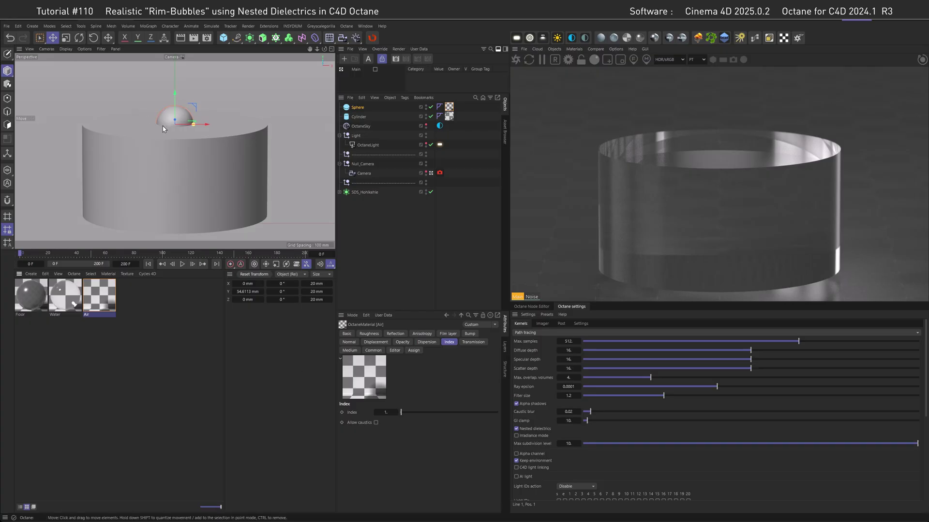
click(371, 351)
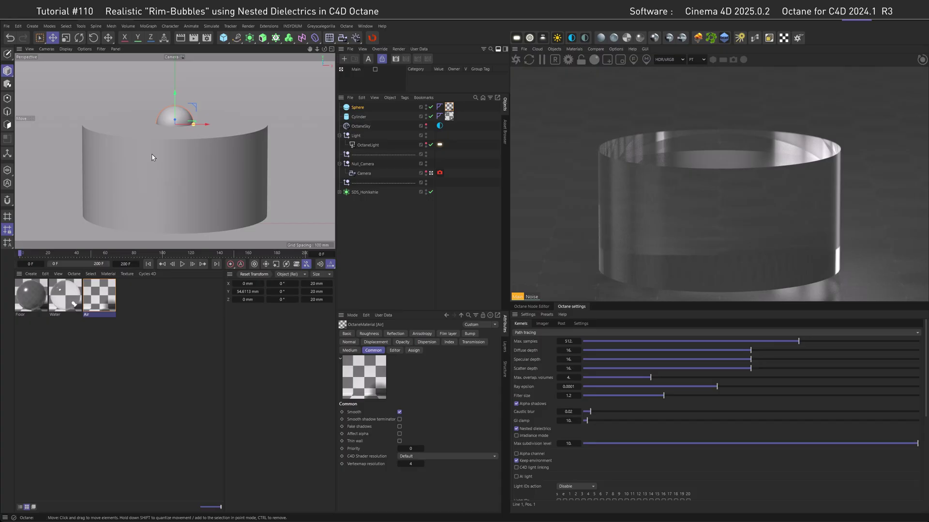
click(422, 449)
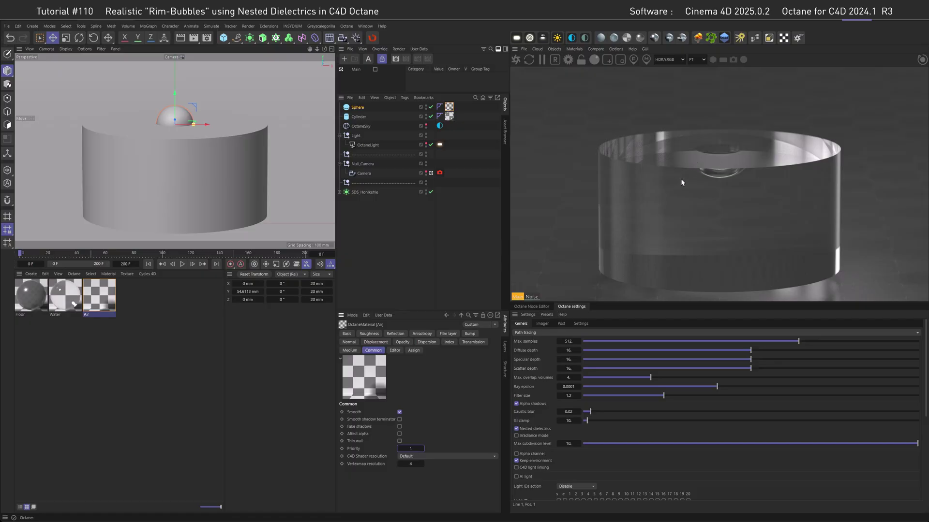
click(431, 173)
alt+drag(232, 164, 221, 141)
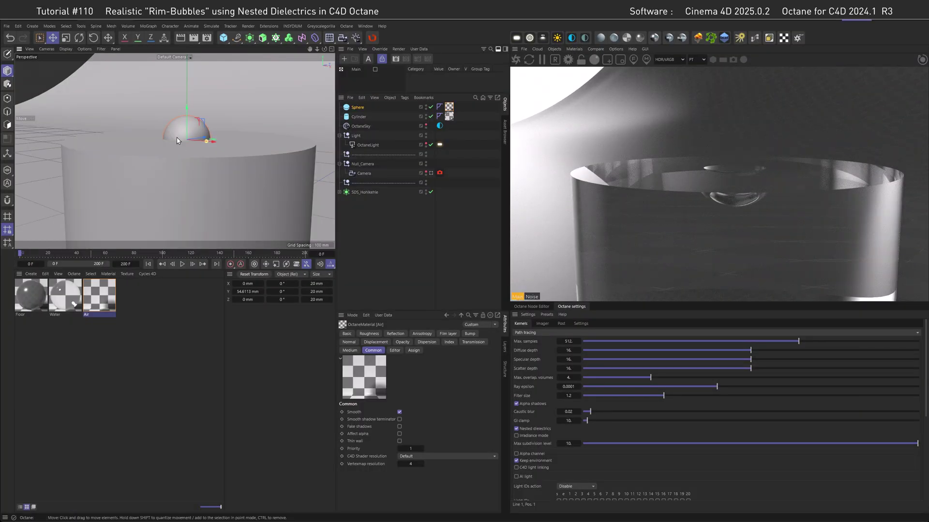
mouse_move(177, 139)
alt+mouse_down()
mouse_move(221, 148)
mouse_move(167, 152)
mouse_move(185, 150)
alt+mouse_up()
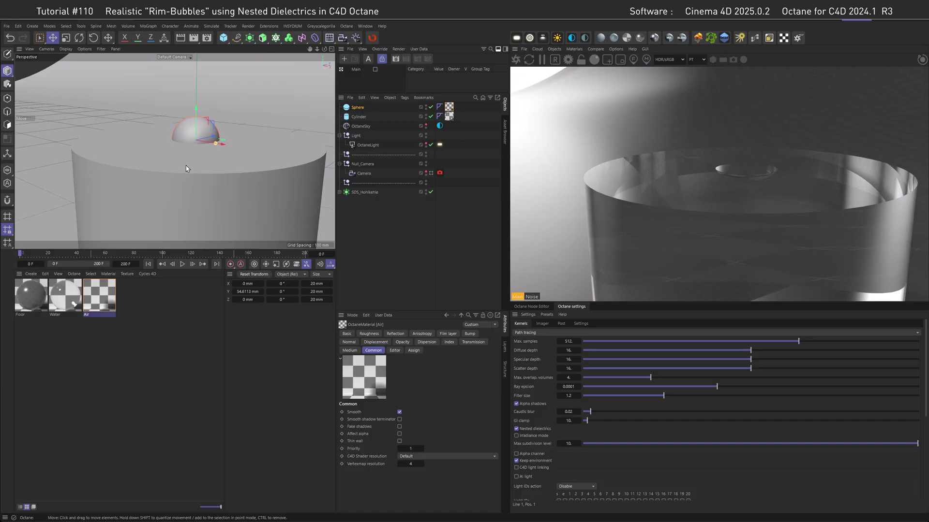
click(430, 174)
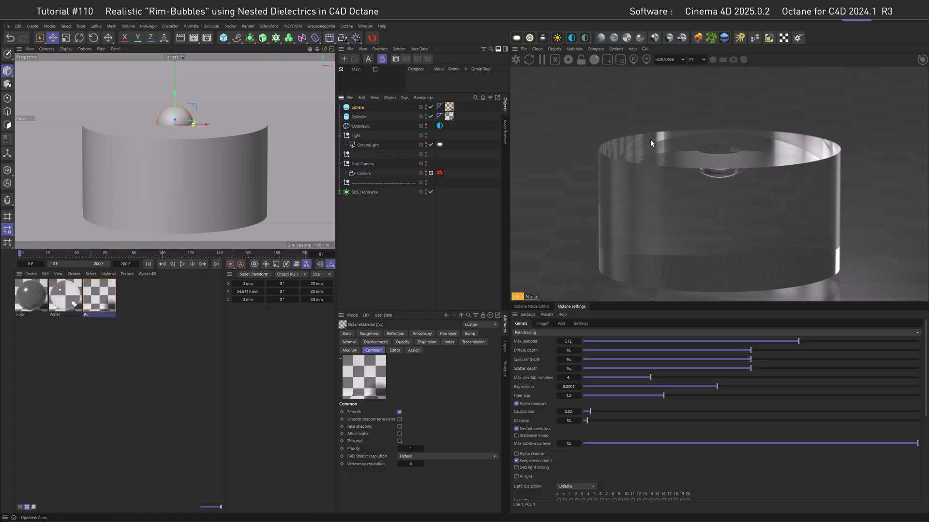
- Nest a 9 mm copy inside the sphere and assign the Water and Air materials to the spheres
drag(352, 107, 358, 108)
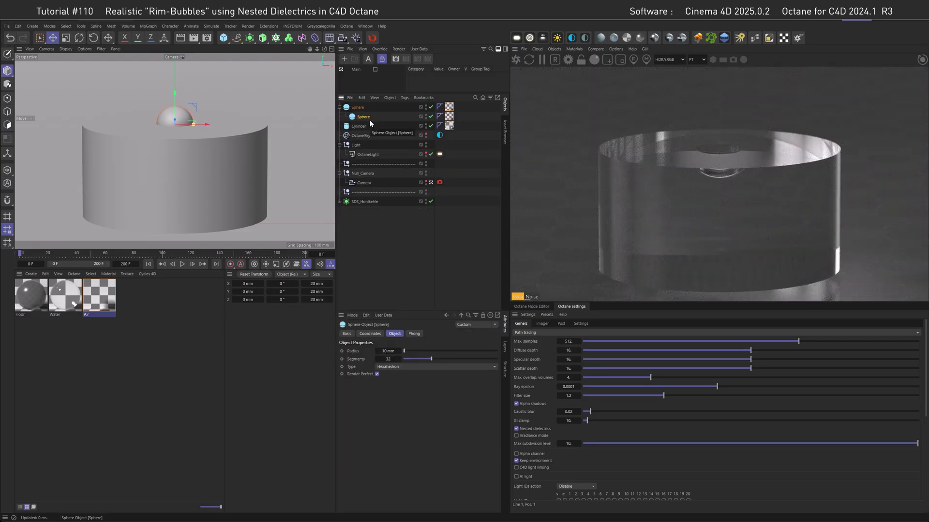
click(378, 350)
key(Return)
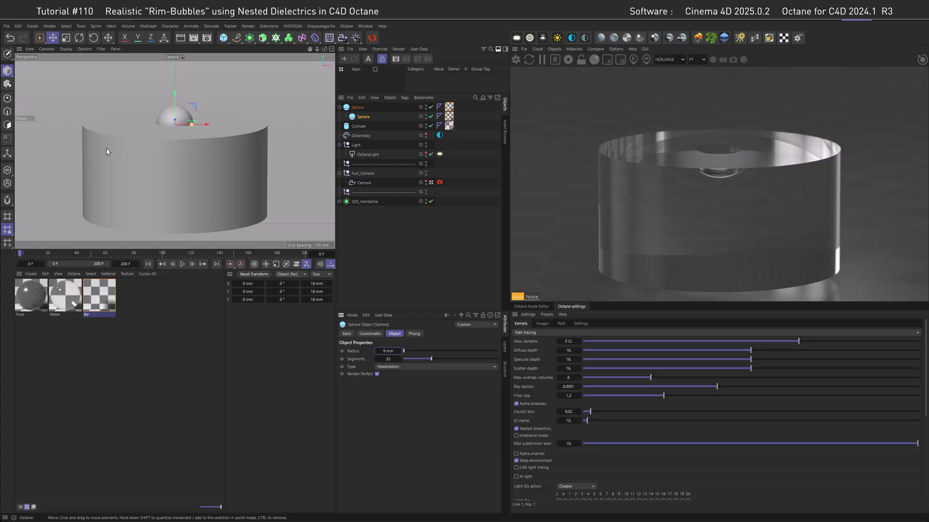
drag(54, 310, 449, 108)
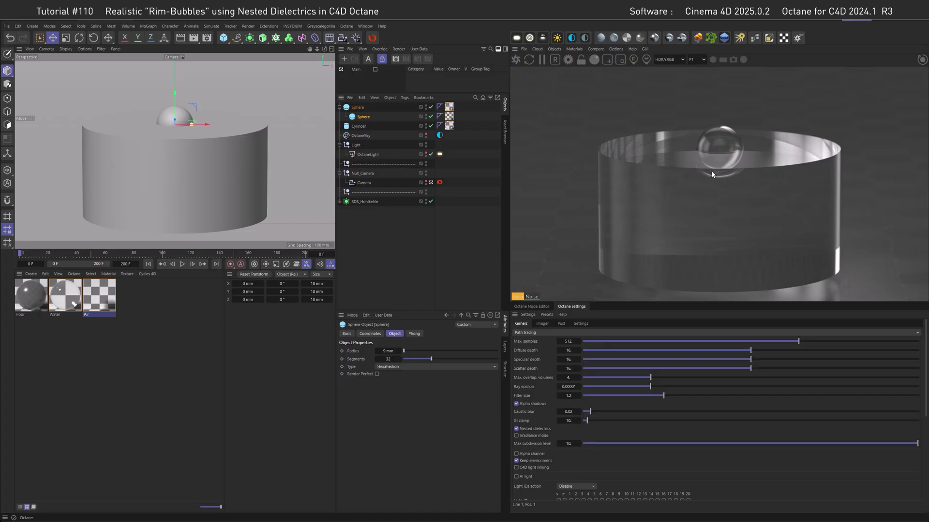
drag(98, 306, 450, 110)
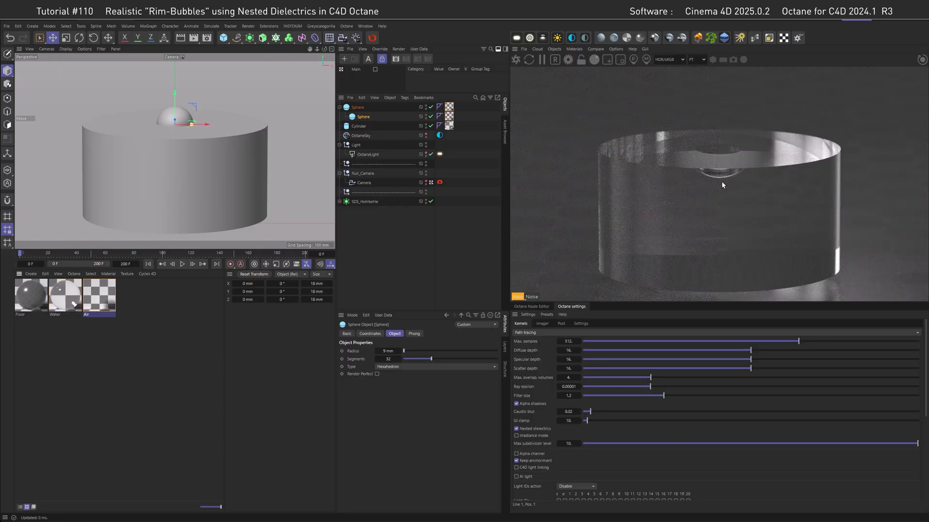
drag(63, 302, 450, 109)
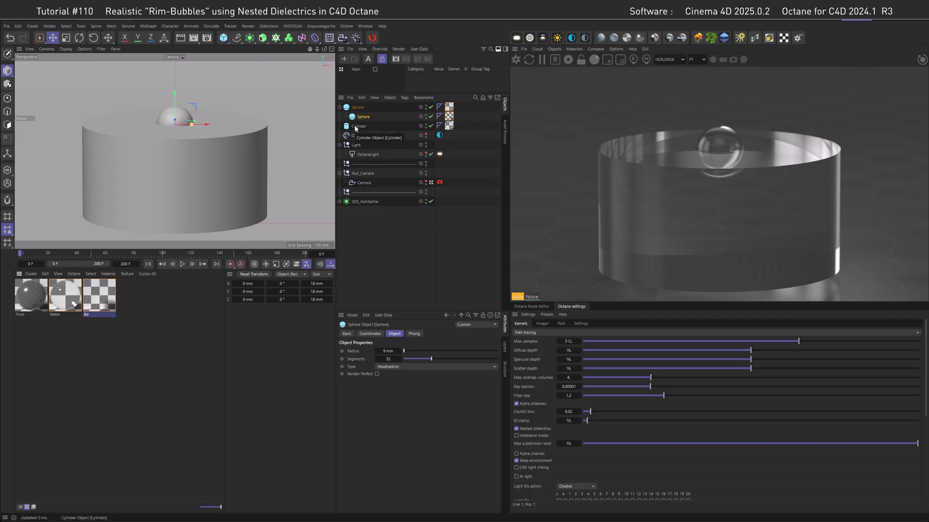
- Duplicate the Water material and give the copy priority -1
click(65, 296)
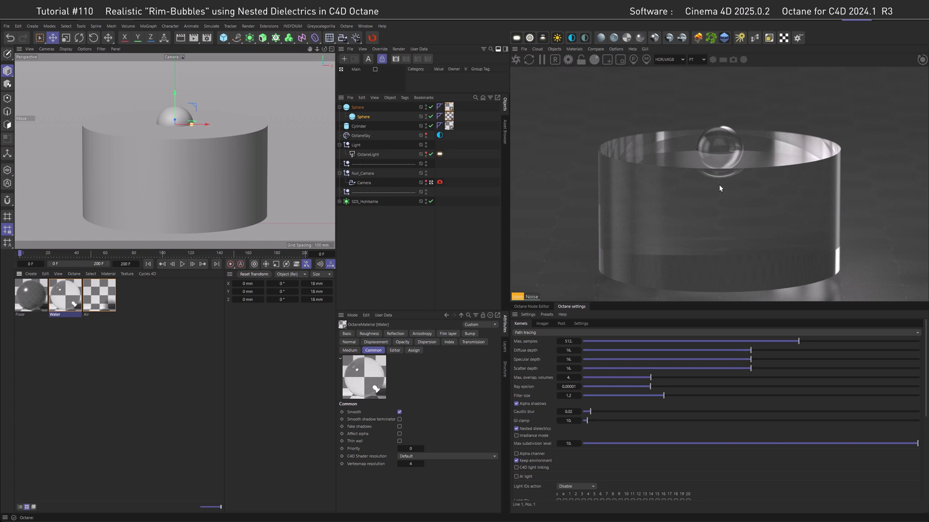
ctrl+drag(75, 310, 97, 307)
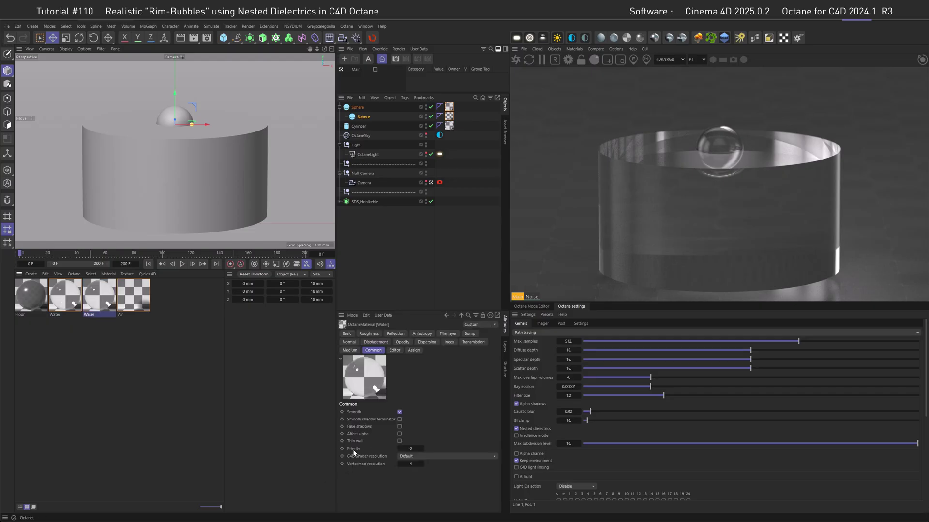
click(400, 449)
- Try moving the bubble sphere down into the cylinder, then undo the move
click(387, 116)
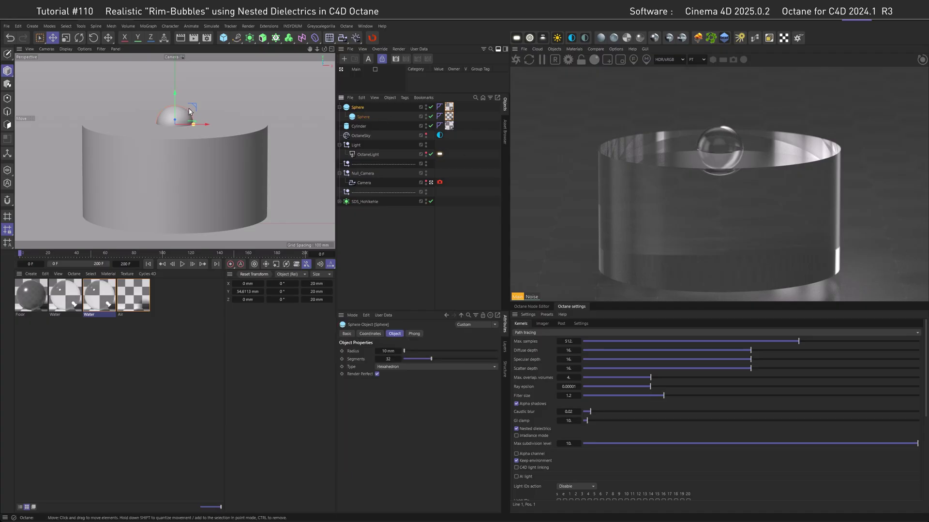
drag(196, 108, 278, 147)
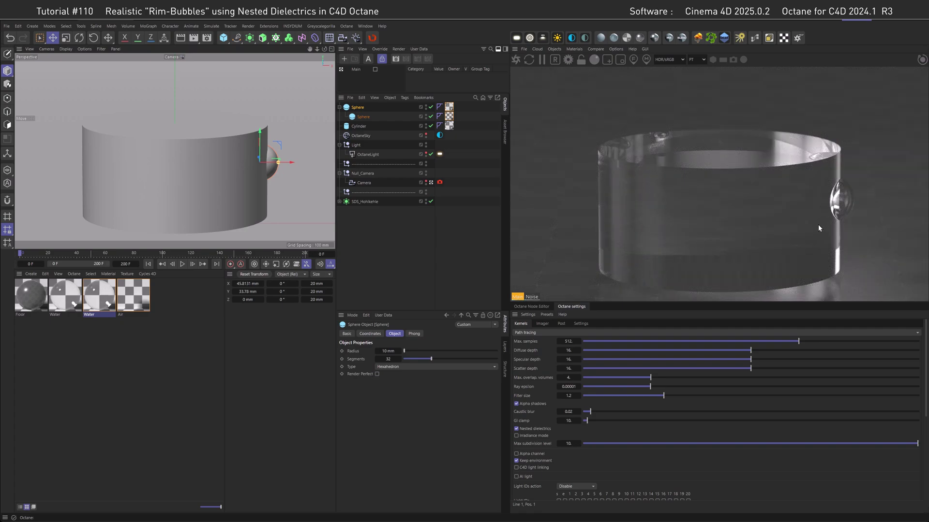
click(10, 37)
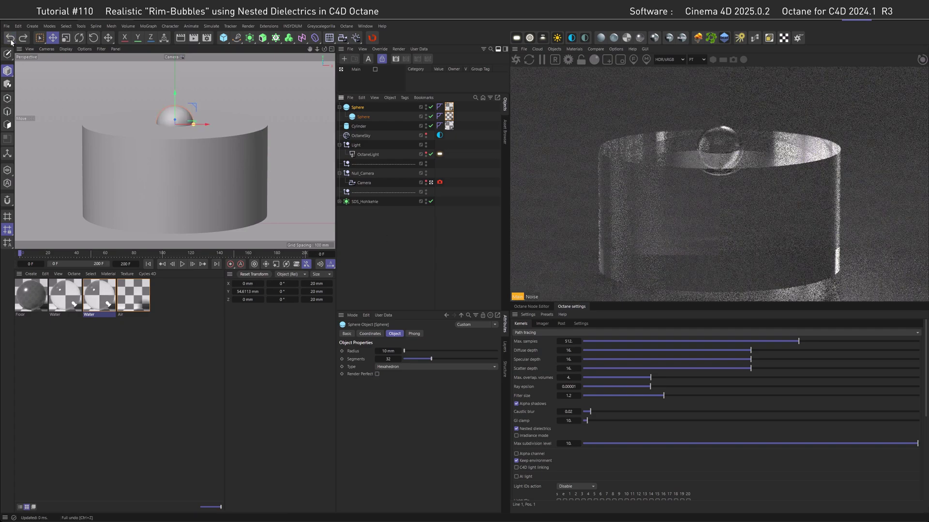
- Select both Water materials and create round edges for them
ctrl+click(65, 296)
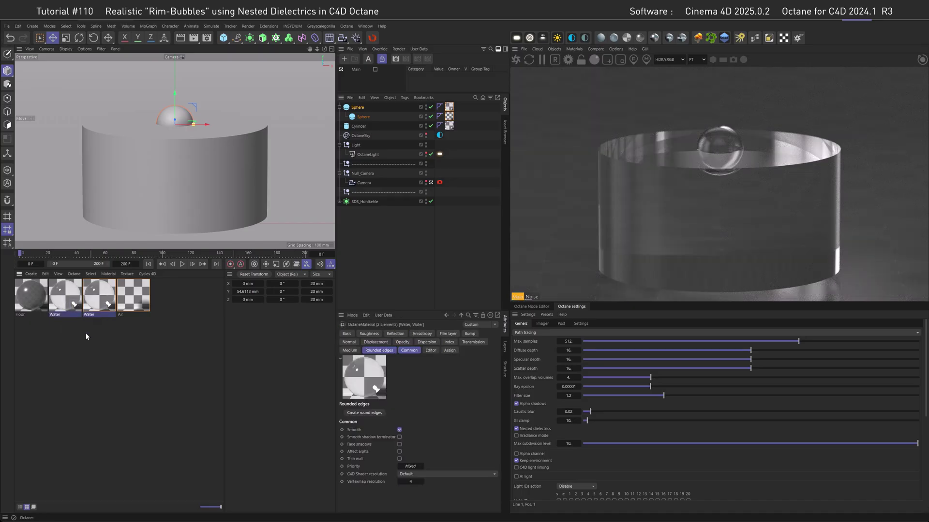
click(347, 334)
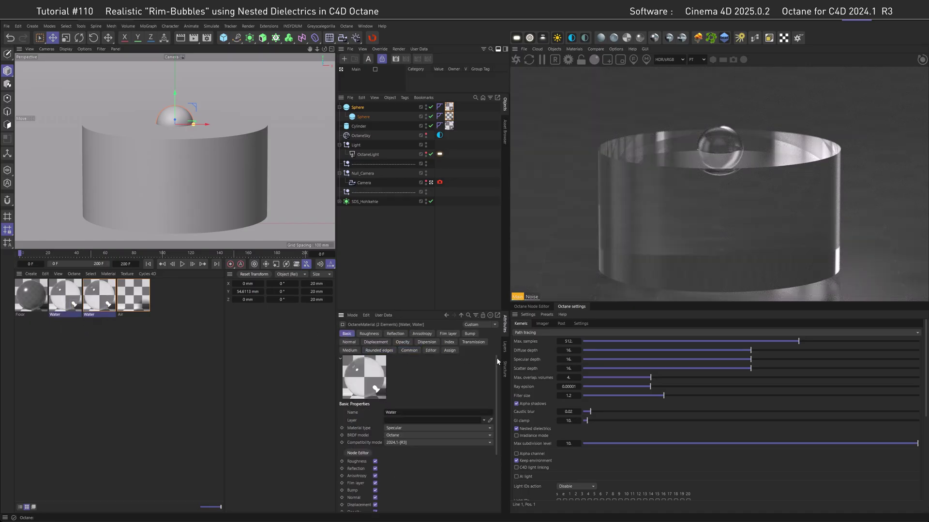
drag(496, 358, 497, 432)
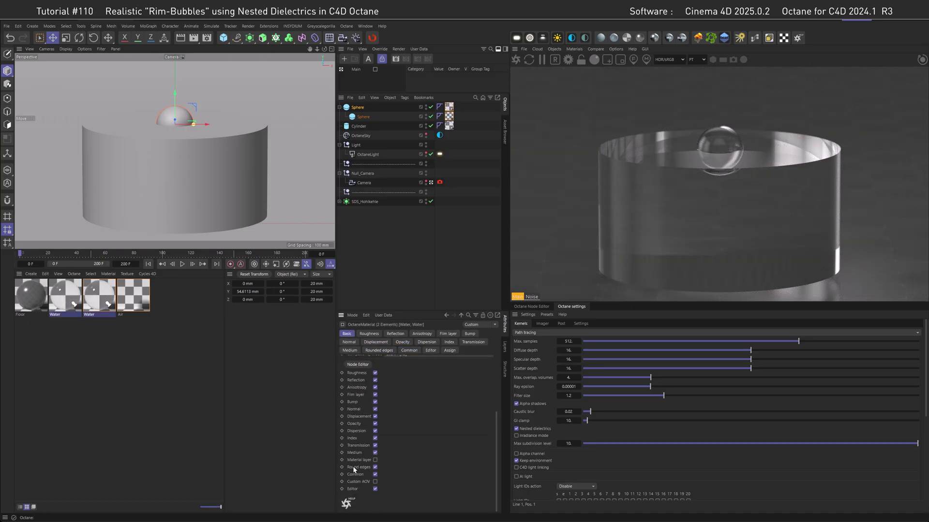
click(379, 350)
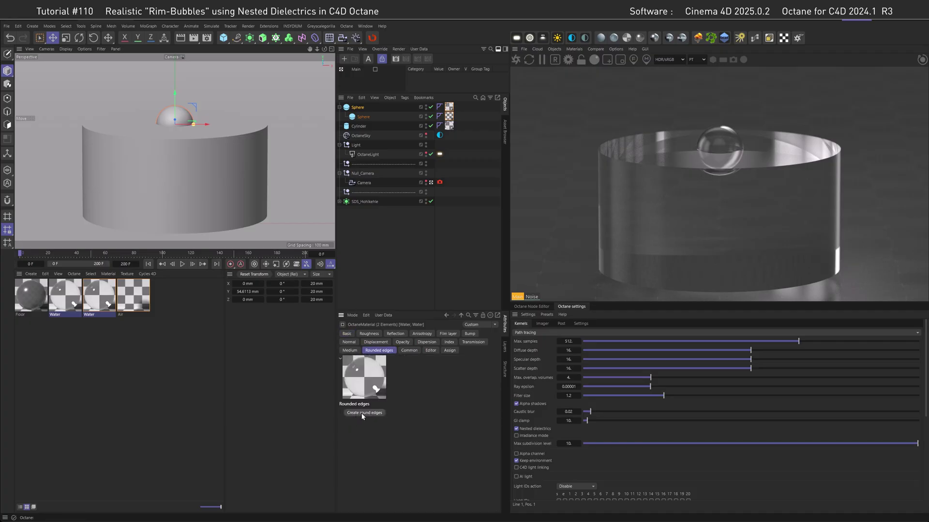
click(364, 412)
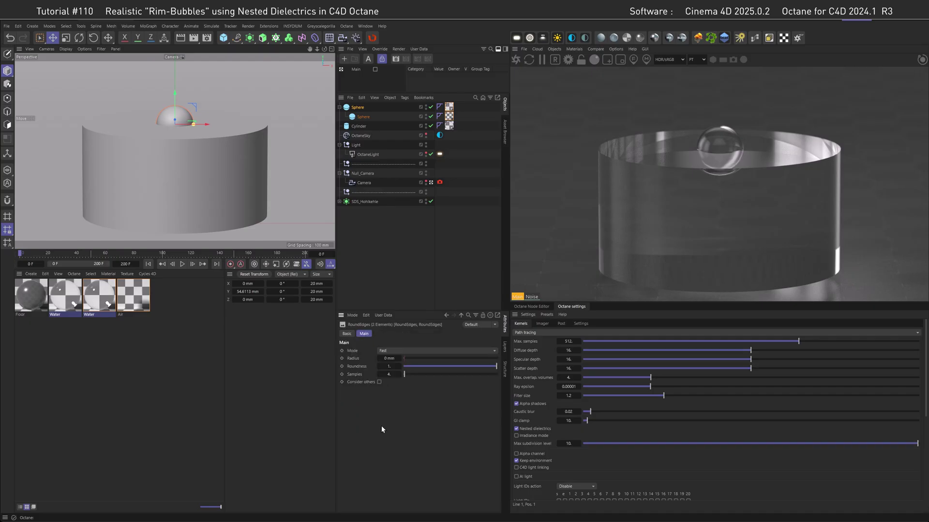
- Set rounding to Accurate with new radius, Consider others, 16 samples; move bubble to rim
click(385, 350)
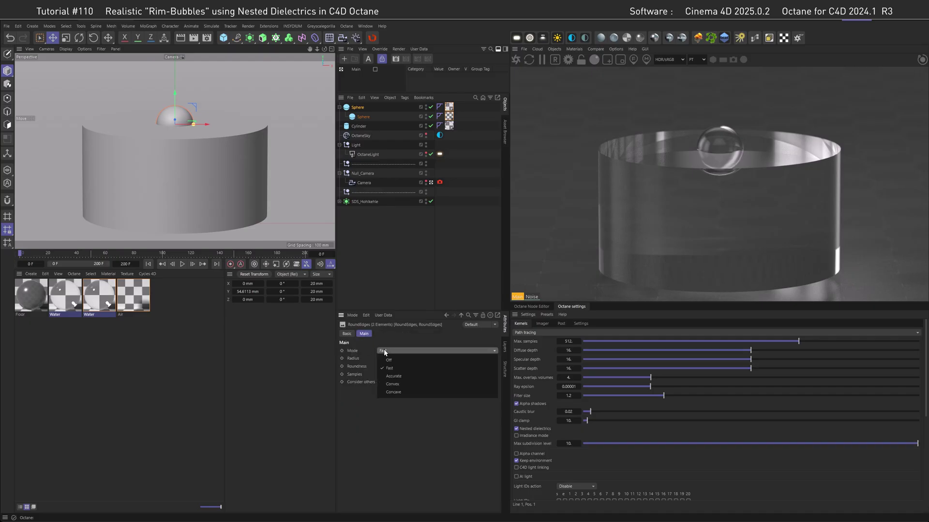
click(392, 375)
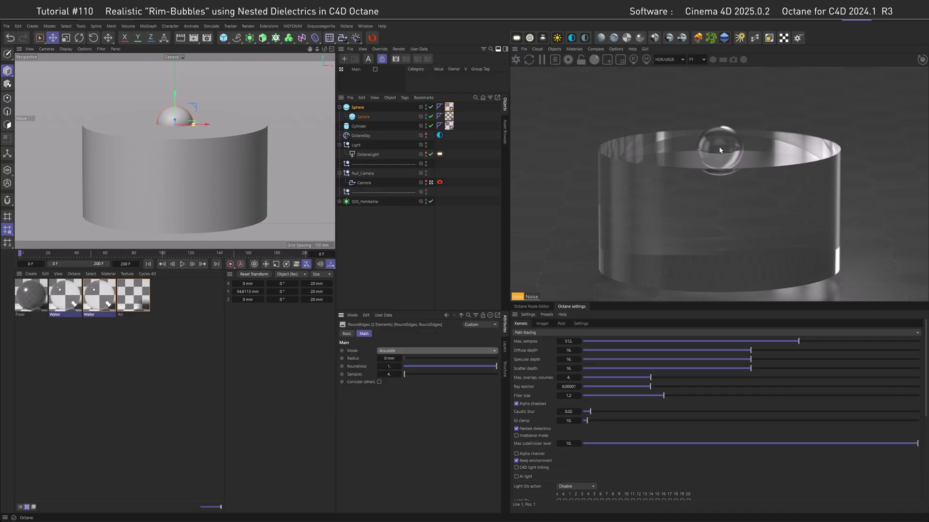
double_click(389, 358)
text(1)
key(Return)
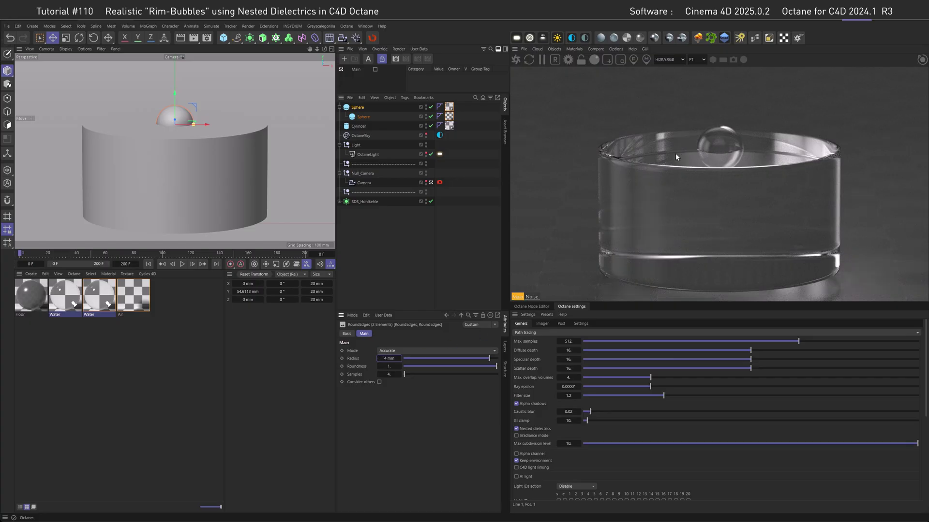
click(379, 382)
click(489, 374)
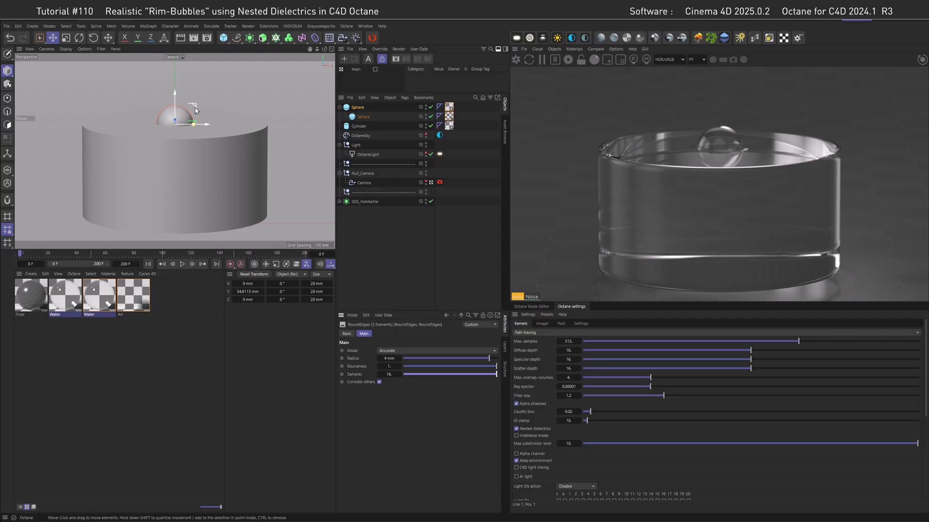
drag(197, 109, 254, 100)
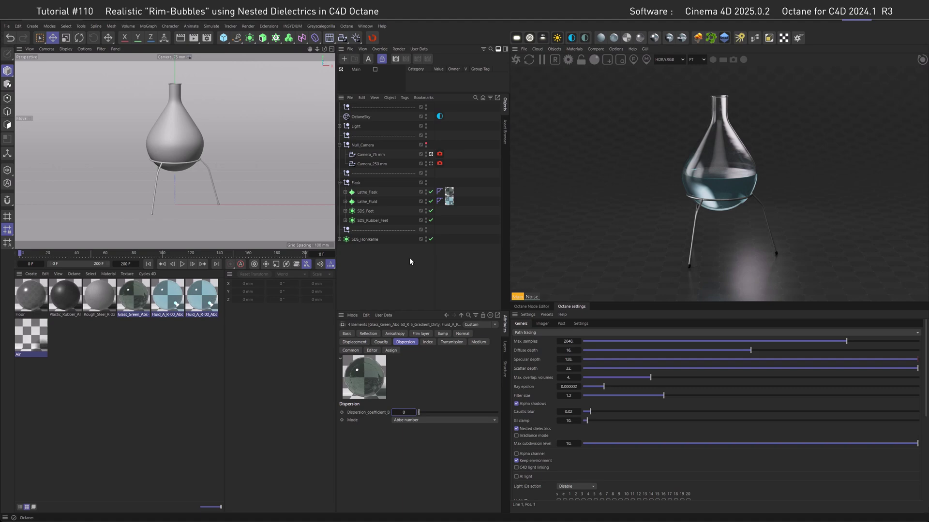
- View through Camera_250 mm, pause the Octane live render, and hide Lathe_Flask in the editor
click(430, 164)
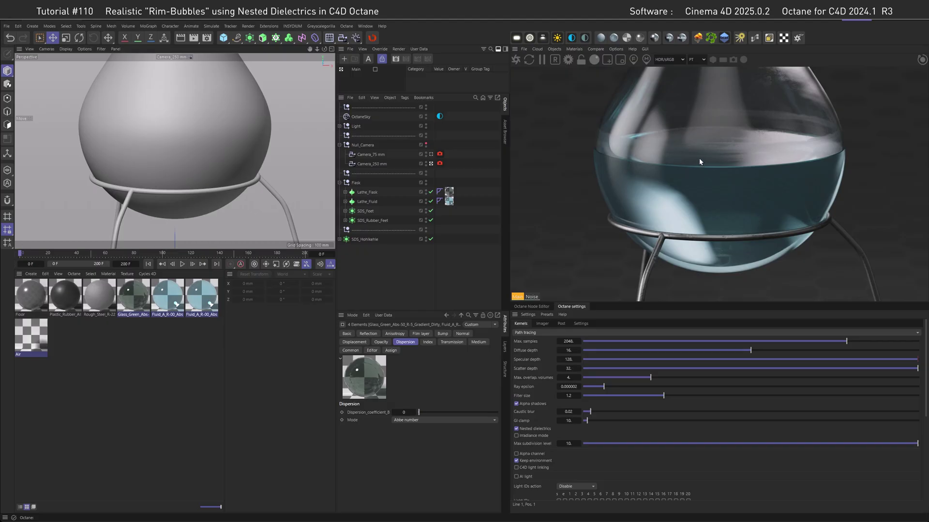
click(542, 59)
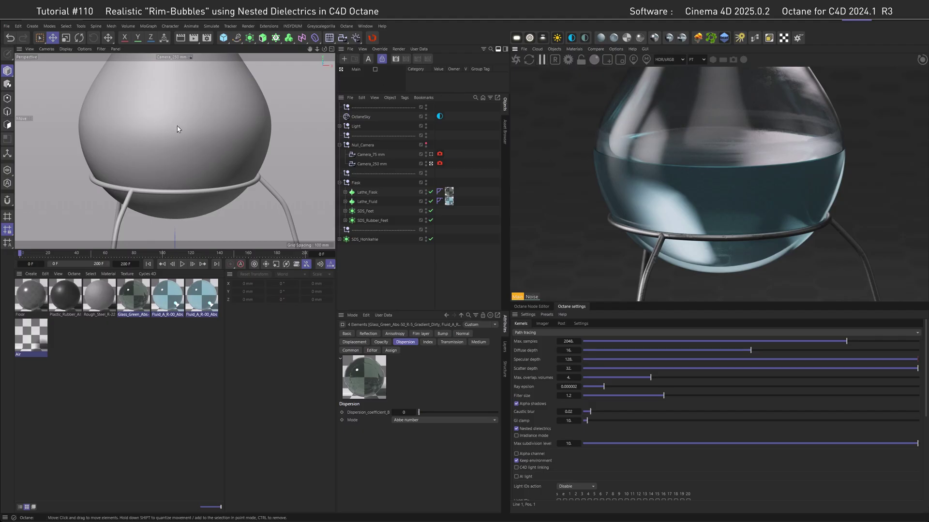
click(426, 191)
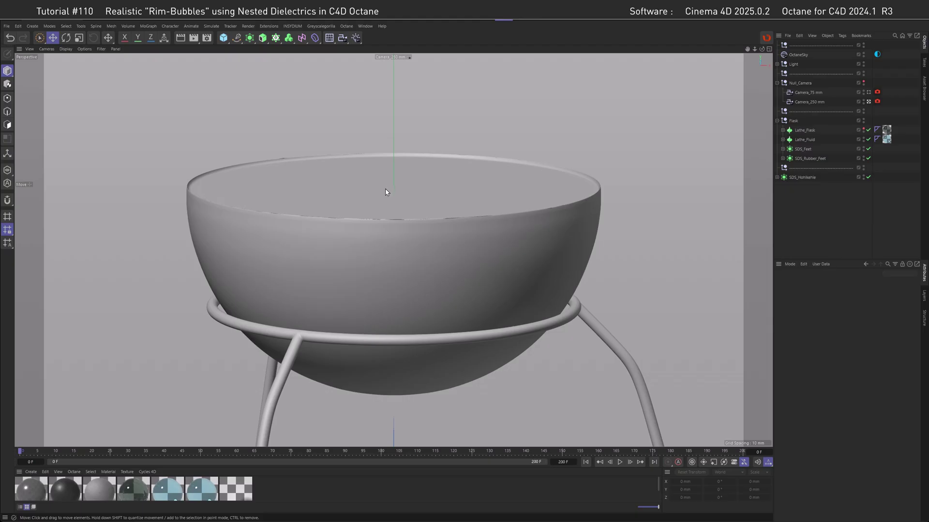
- In the default camera, add a 50 mm XZ-plane circle spline raised to the bowl rim
click(869, 102)
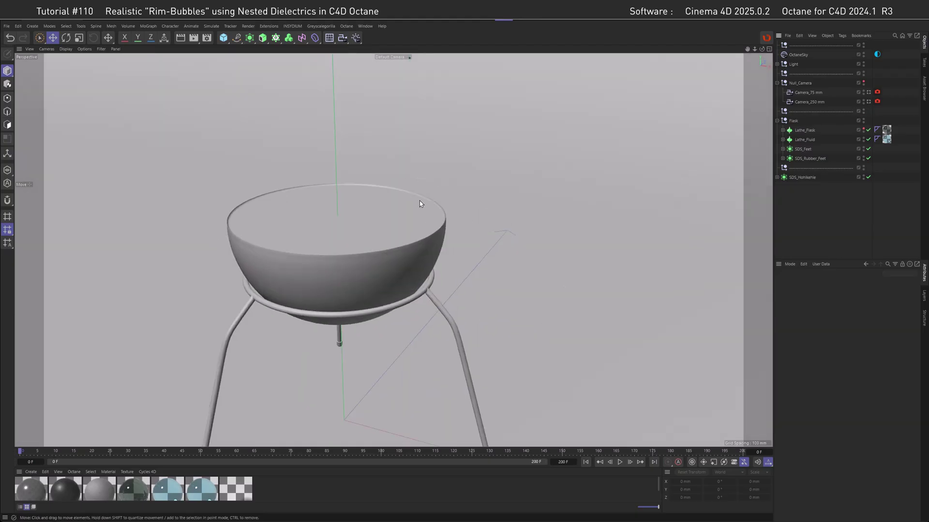
click(237, 38)
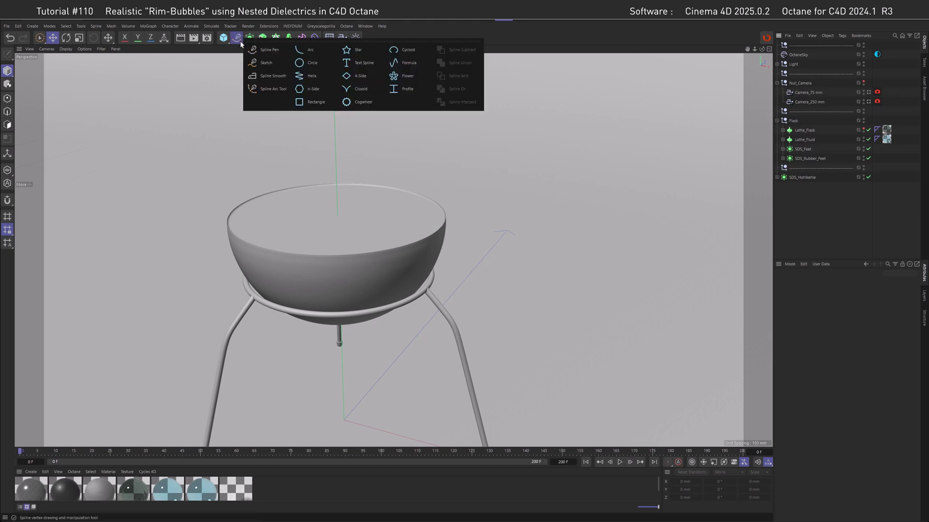
click(295, 63)
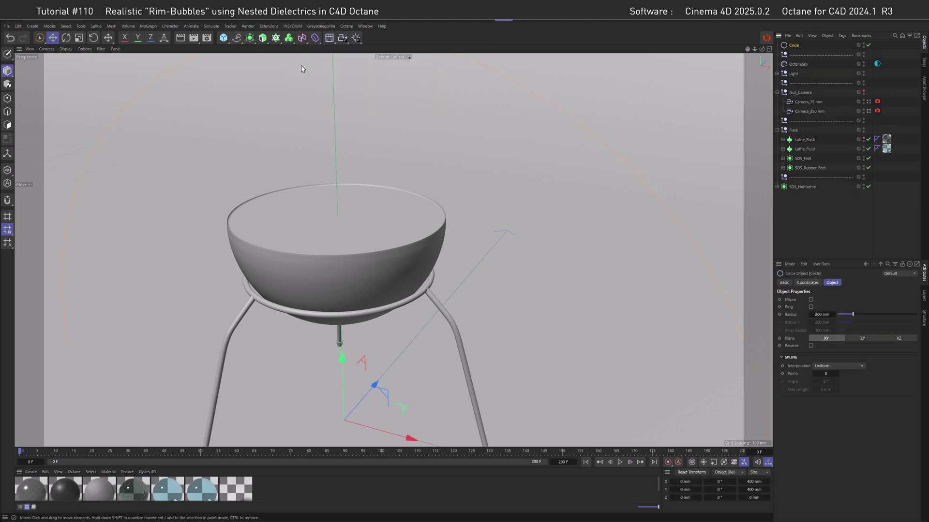
click(823, 314)
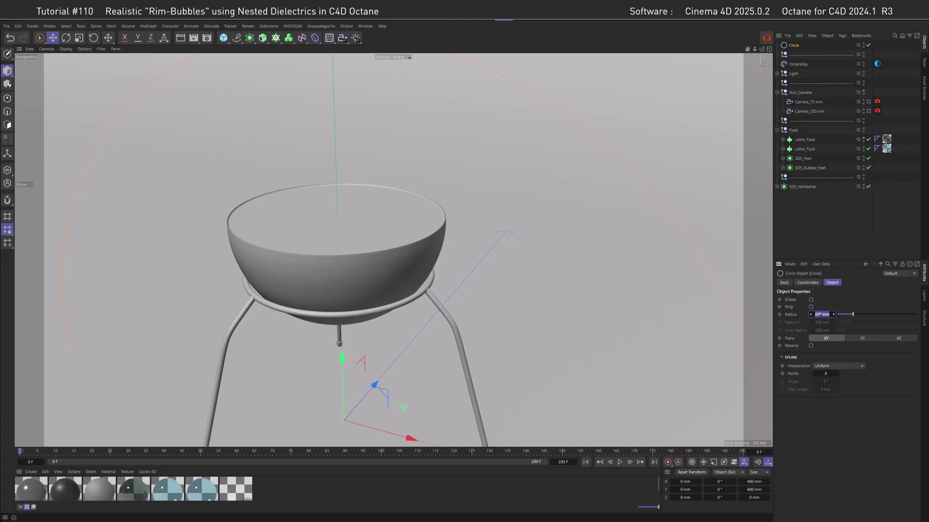
text(50)
key(Return)
click(900, 339)
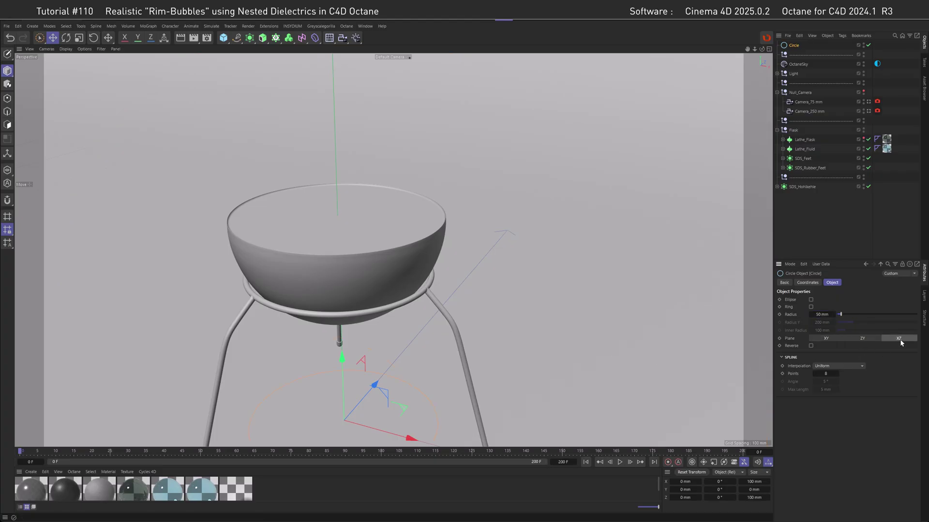
drag(345, 386, 321, 179)
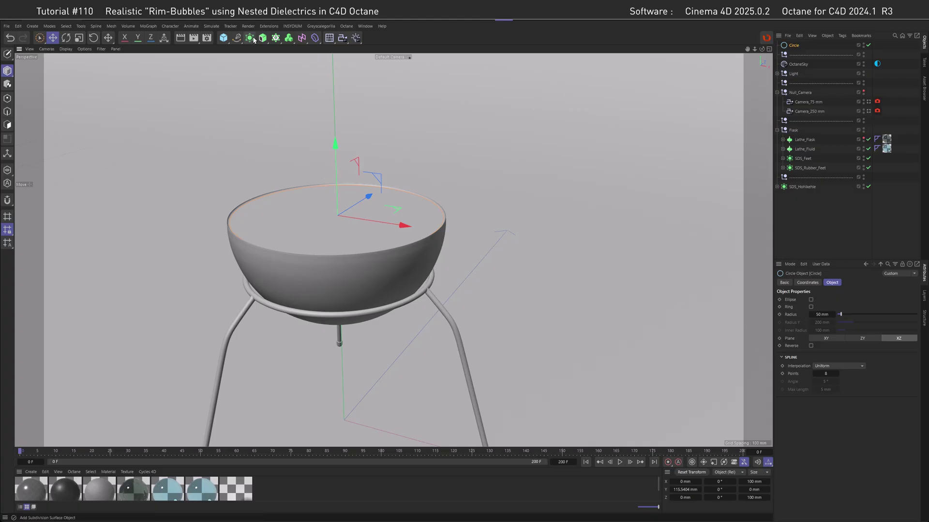
- Add a Cloner in Object mode with the Circle spline as its object
click(277, 40)
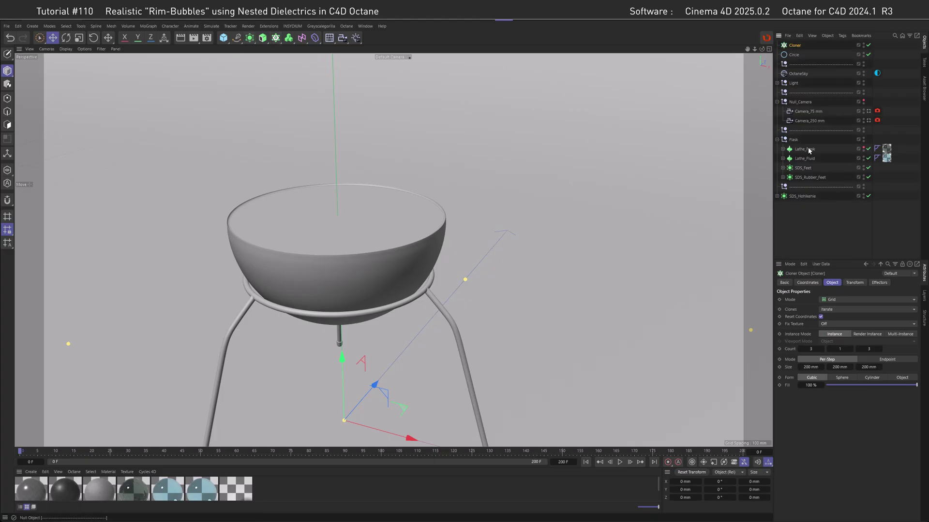
click(834, 301)
click(838, 308)
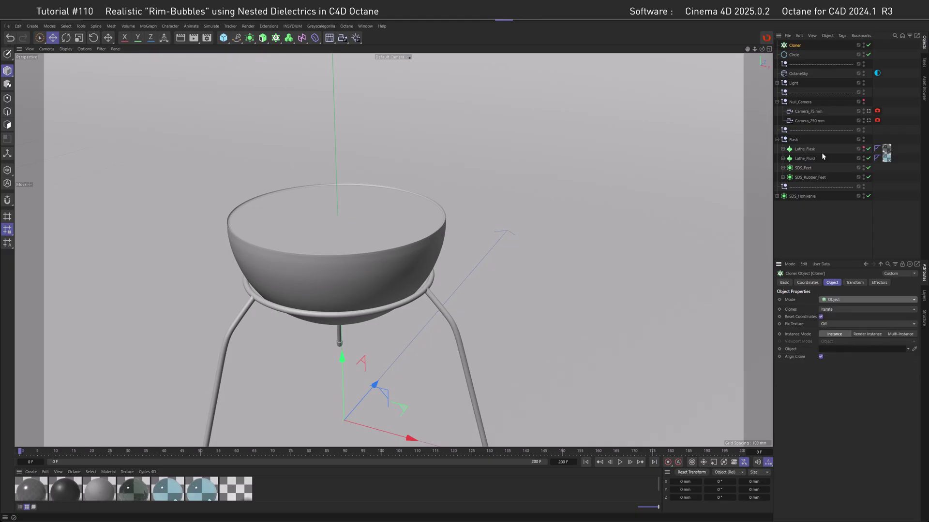
drag(794, 54, 841, 352)
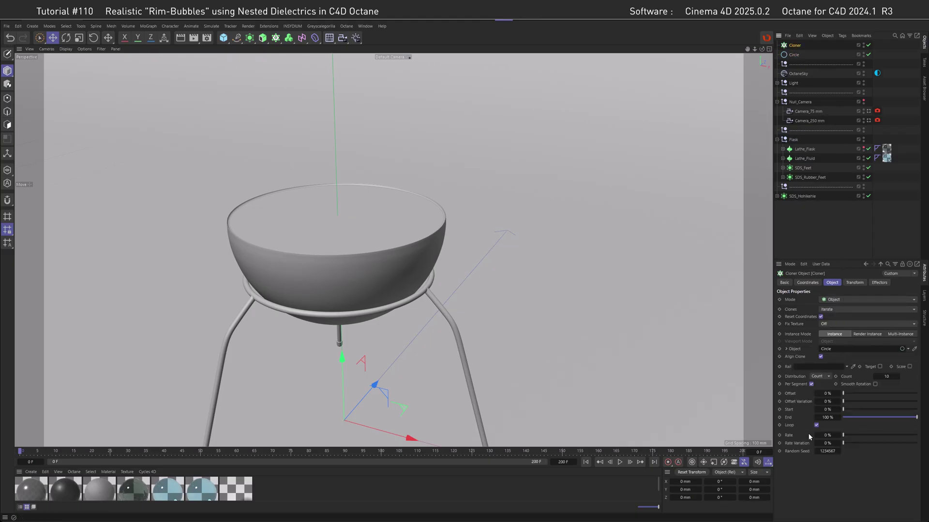
key(ctrl+z)
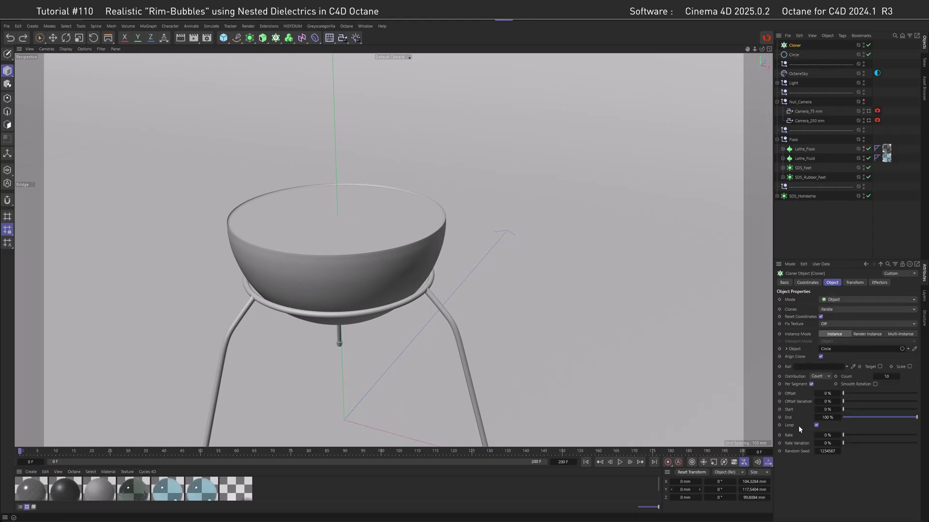
- Add a new sphere and set its radius to 2 mm
click(224, 38)
click(368, 64)
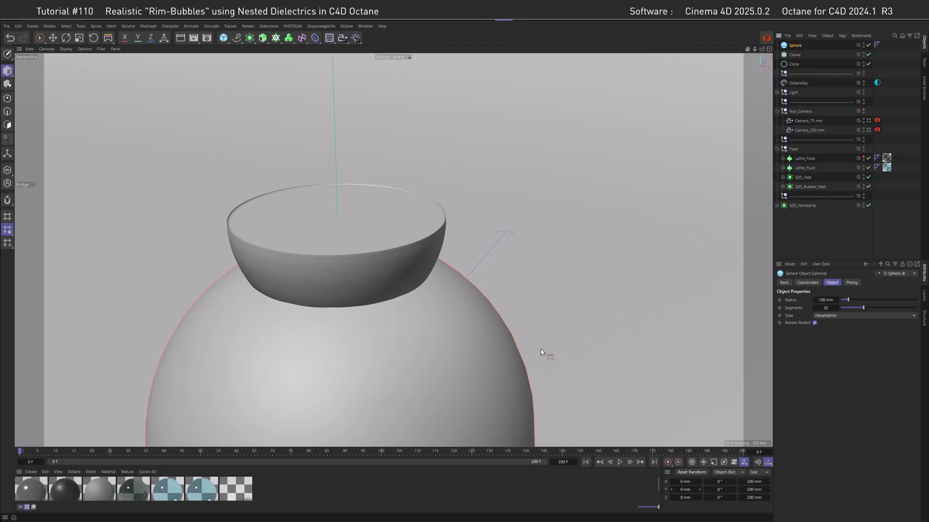
key(n)
key(b)
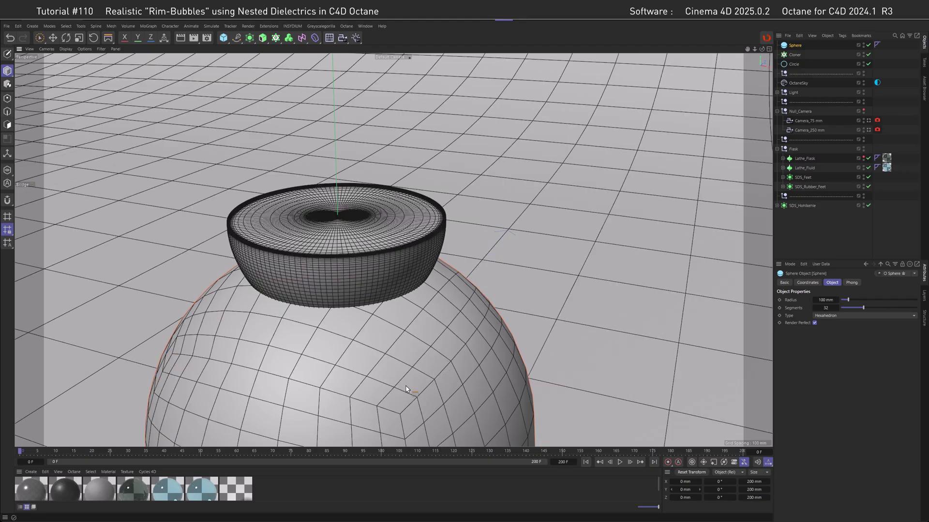
key(n)
key(a)
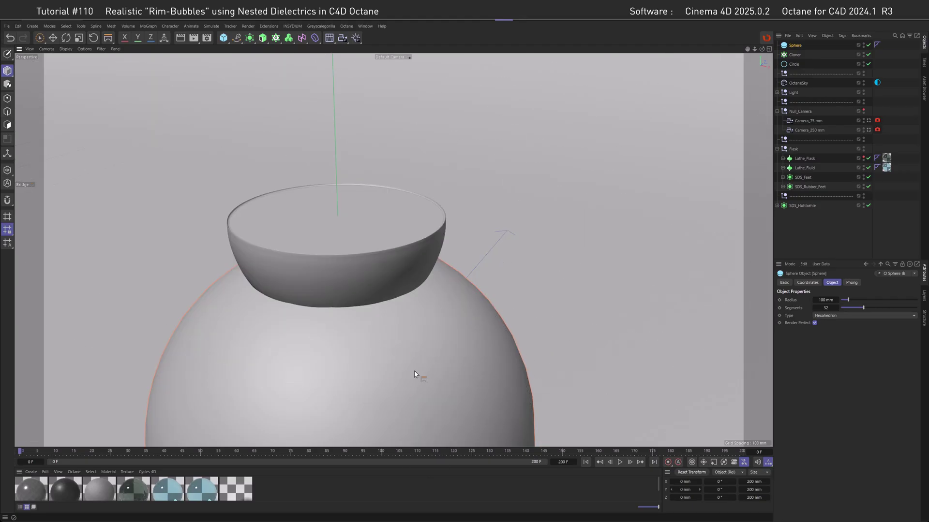
click(827, 300)
text(2)
key(Return)
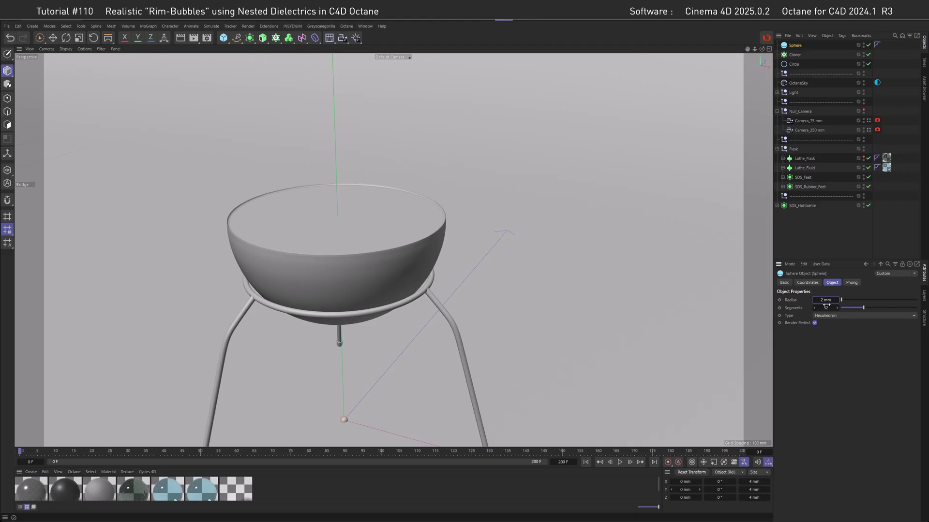
- Nest a 1.9 mm copy inside the sphere and place the pair under the Cloner
ctrl+drag(794, 46, 798, 52)
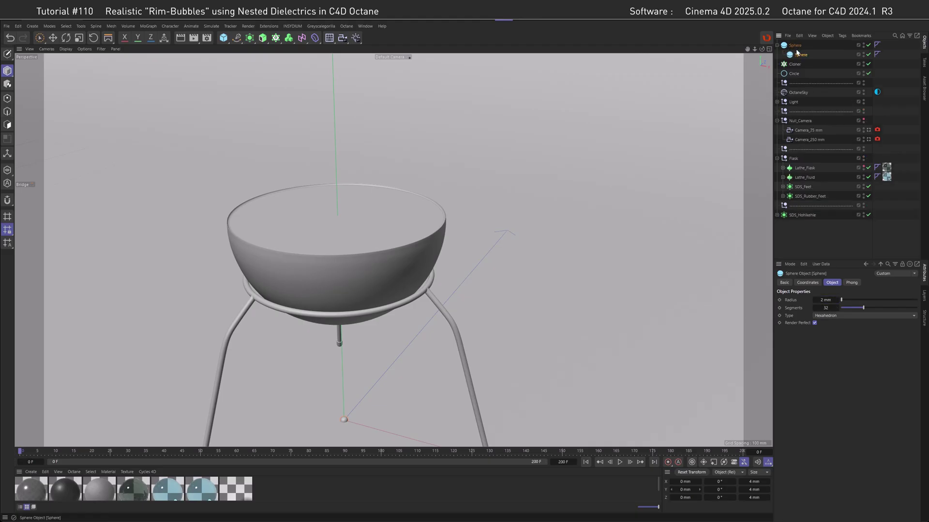
click(818, 300)
text(1,)
text(9)
drag(799, 54, 798, 66)
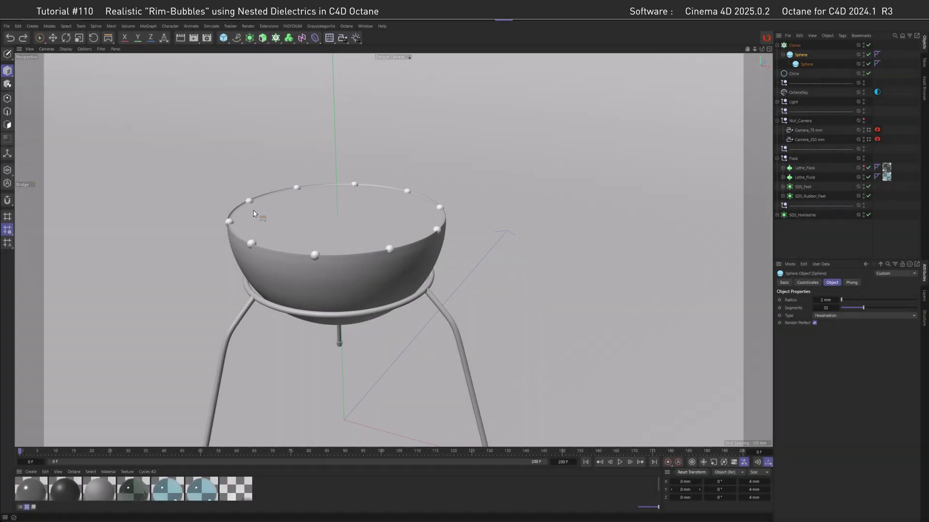
- Set the Cloner's Start to 70%, Offset to 100% and Offset Variation to 15%
click(803, 46)
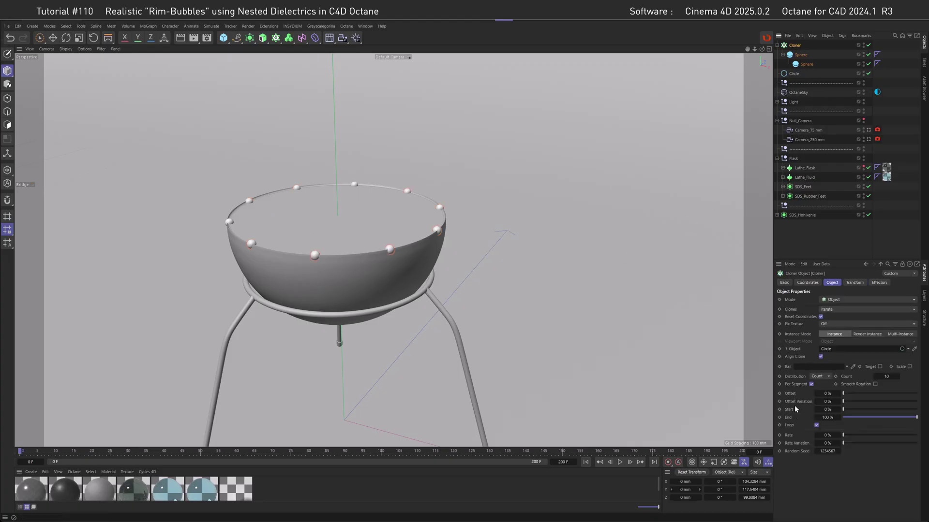
key(ctrl+z)
drag(848, 410, 895, 422)
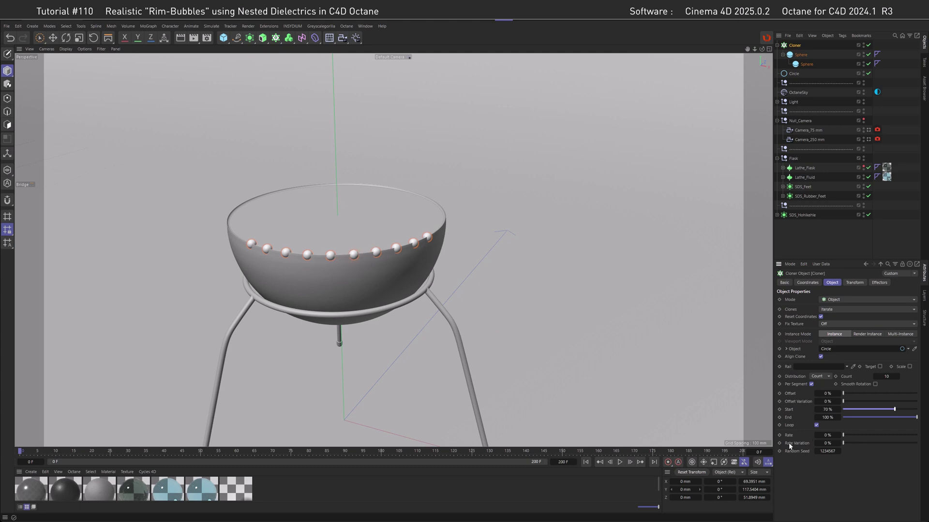
drag(846, 395, 919, 394)
drag(843, 402, 855, 409)
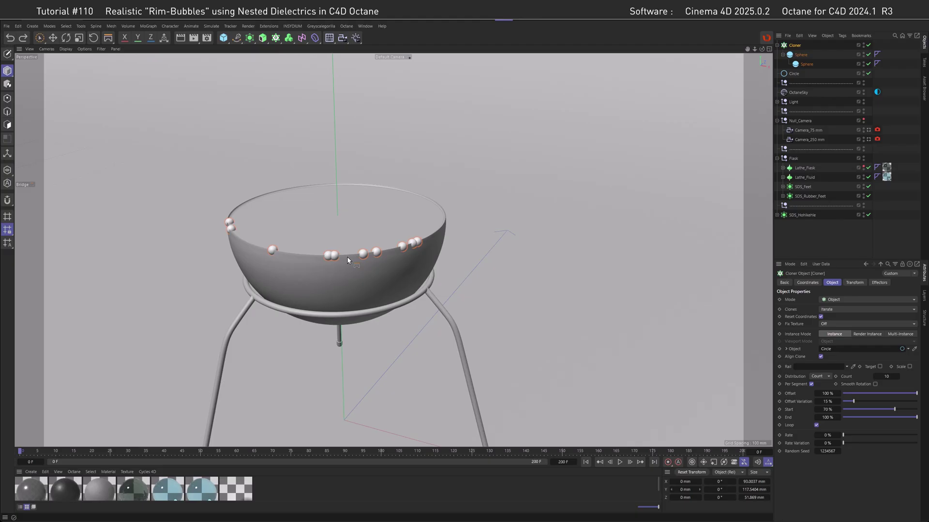
- Add a Plain effector with Position off and a uniform Scale of -1
click(150, 28)
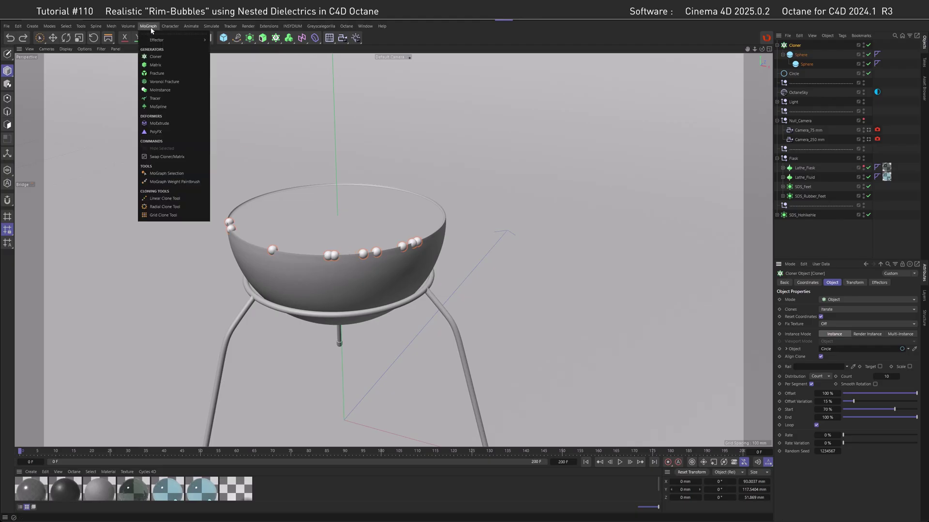
mouse_move(194, 40)
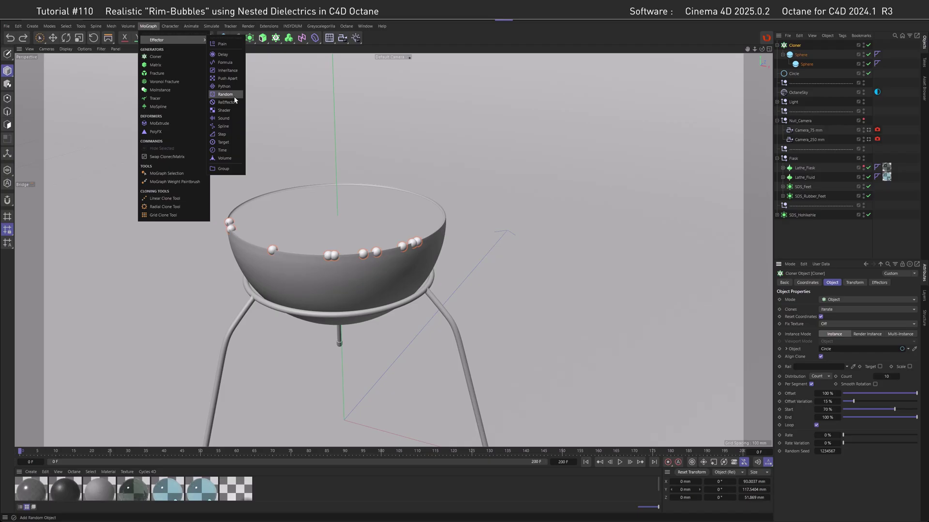
click(222, 43)
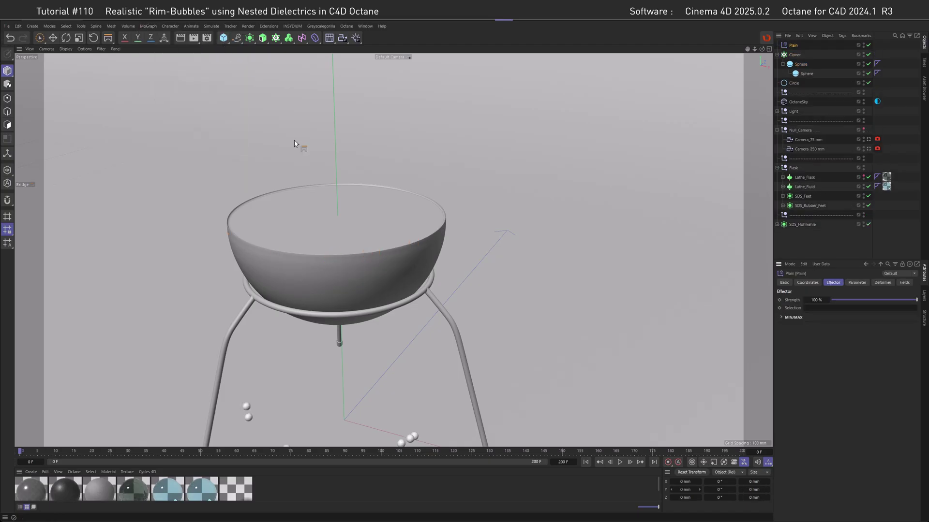
click(855, 283)
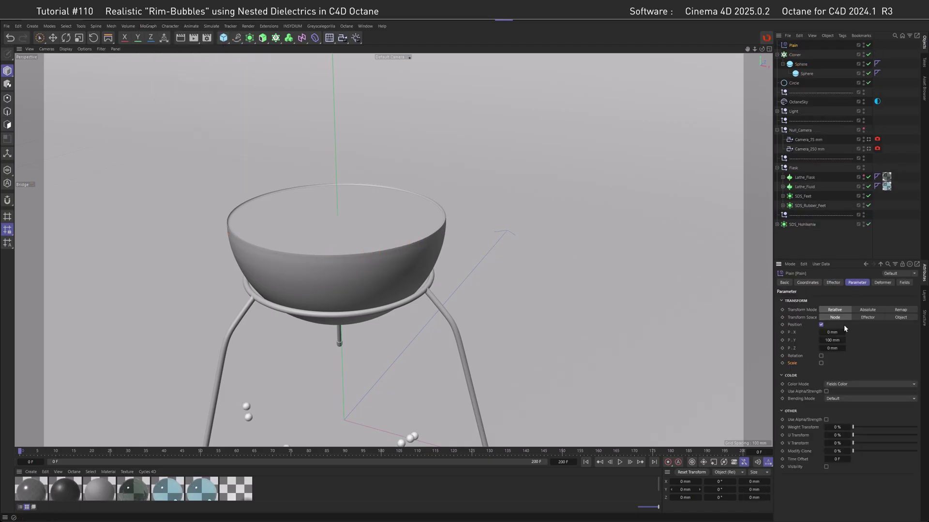
click(821, 325)
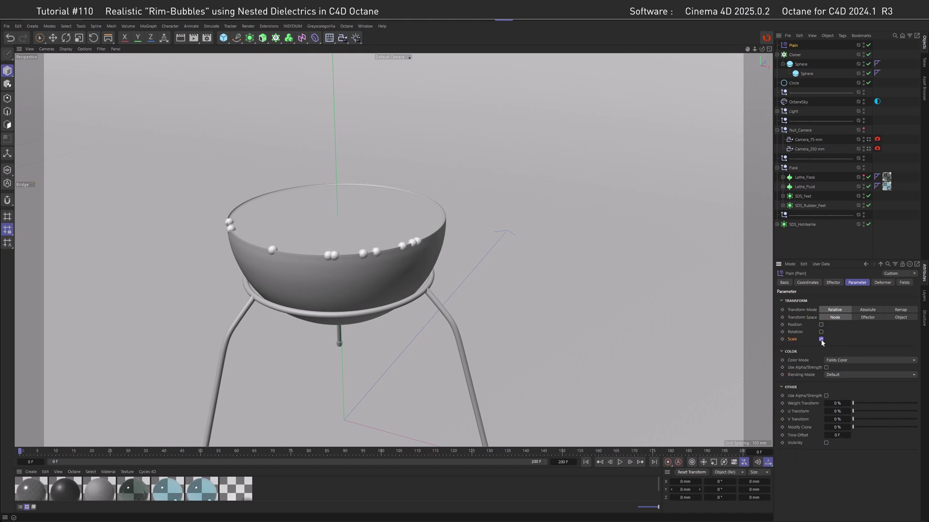
click(821, 340)
click(821, 346)
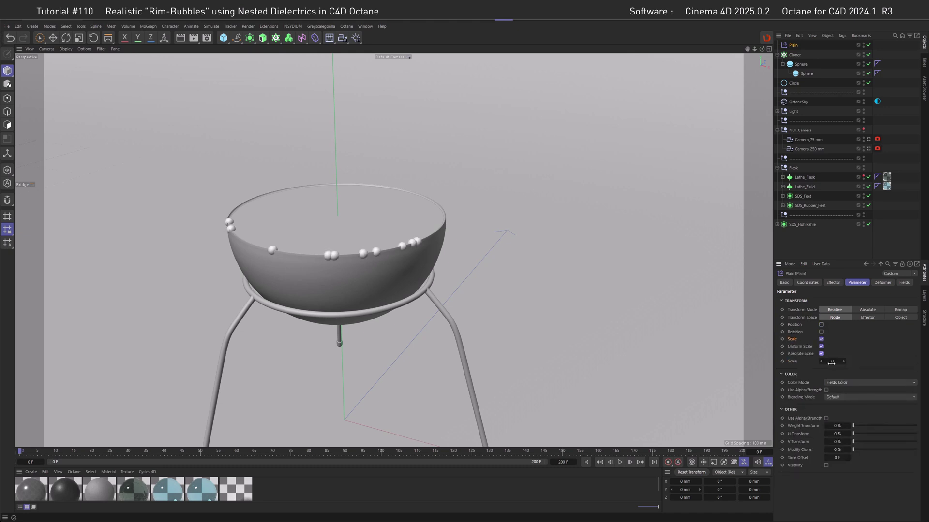
click(831, 362)
key(Return)
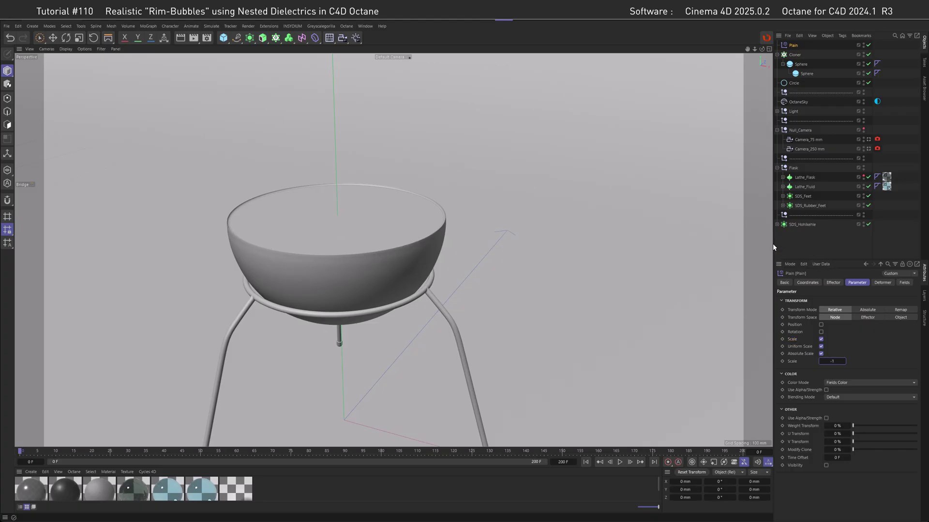
drag(773, 243, 704, 243)
click(835, 283)
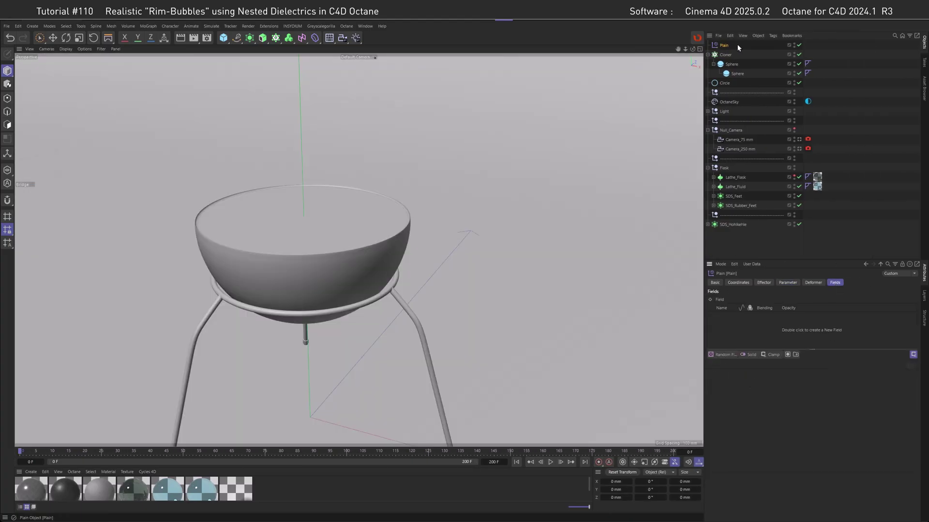
- Add a Random Field to the Plain effector with Quadratic contour mode and a -50% curve
click(719, 355)
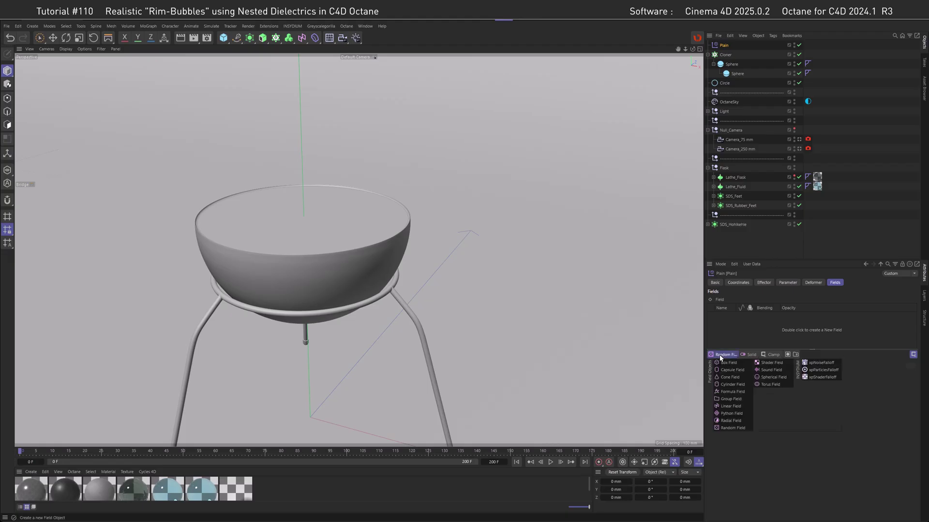
click(731, 428)
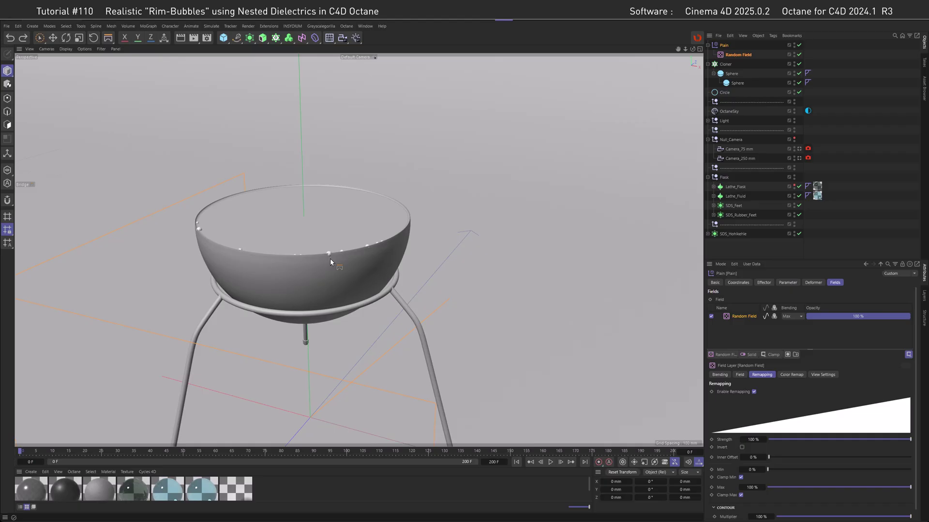
drag(791, 262, 791, 203)
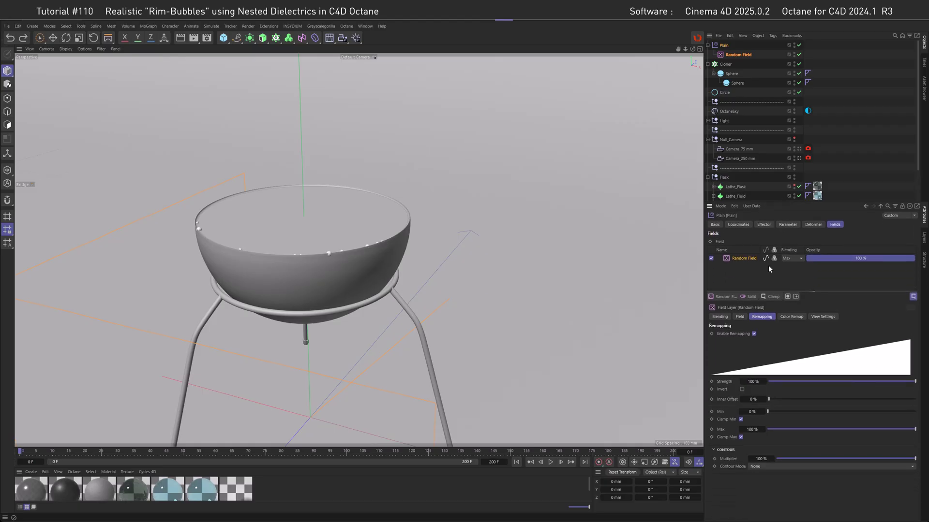
click(758, 467)
click(762, 489)
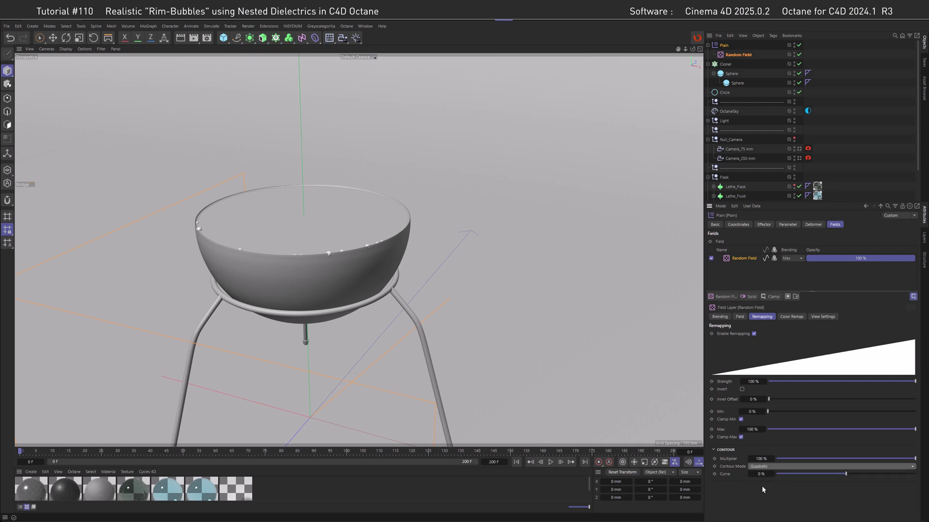
drag(847, 475, 805, 476)
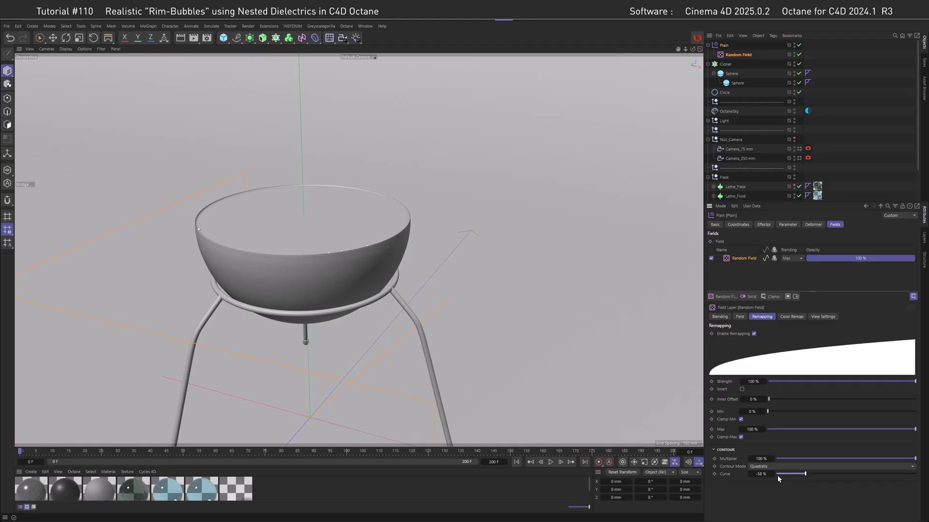
click(759, 474)
text(-50)
key(Return)
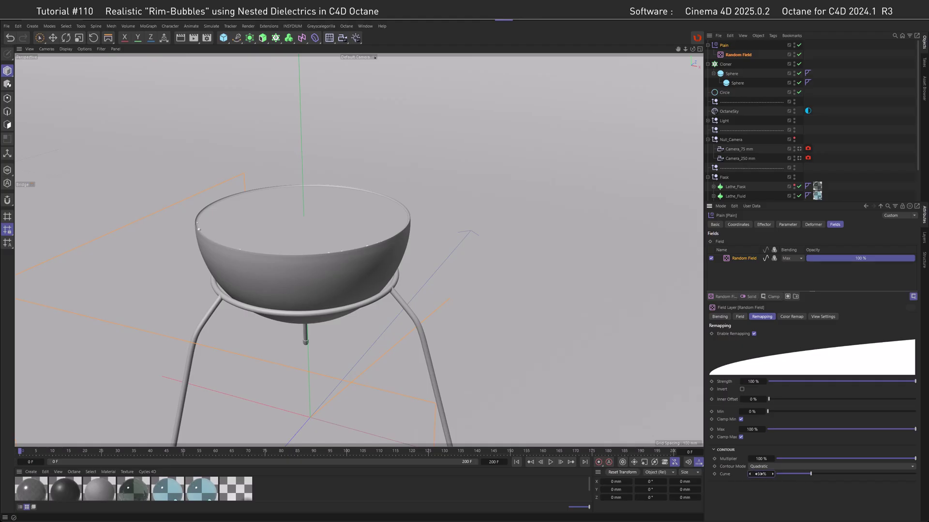
scroll(290, 258, up, 10)
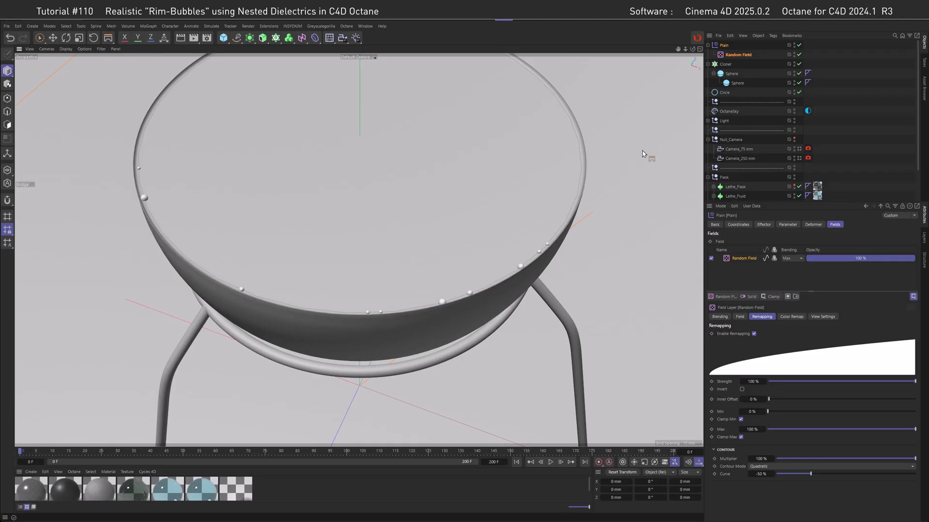
- Raise the Cloner's bubble count to 40
click(725, 63)
double_click(815, 318)
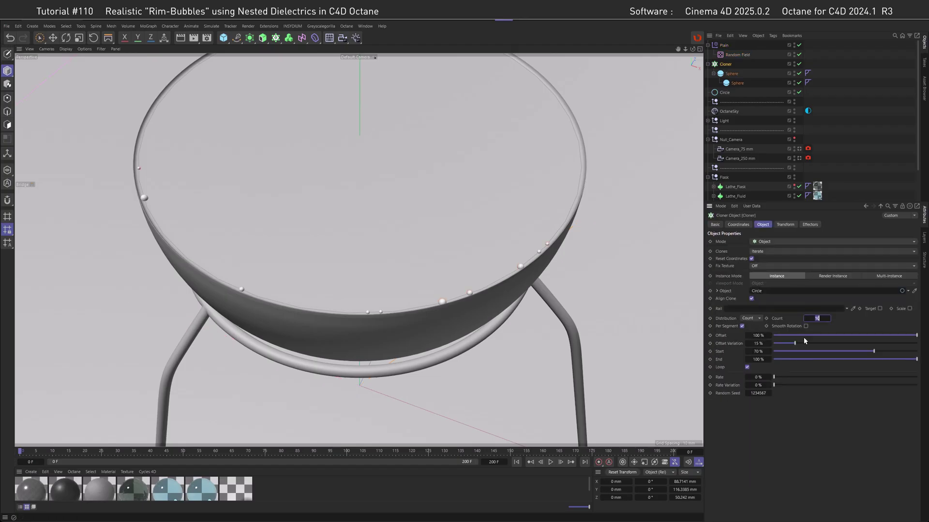
text(40)
key(Return)
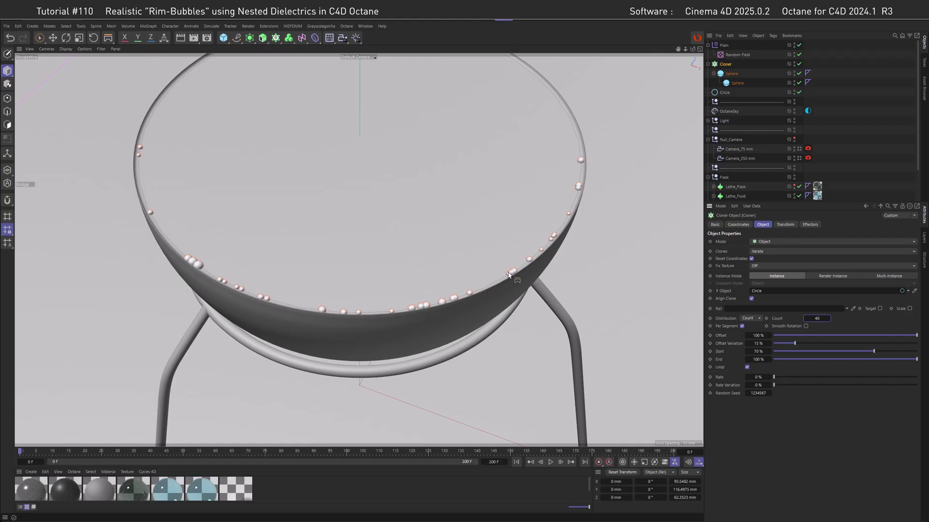
- Keep the Random Field's remapping curve at -50%
click(724, 45)
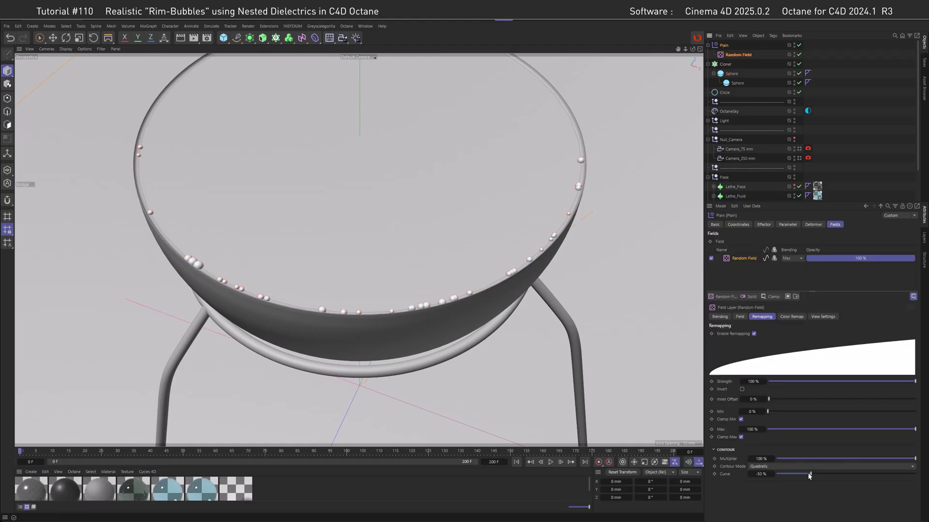
drag(809, 477, 860, 469)
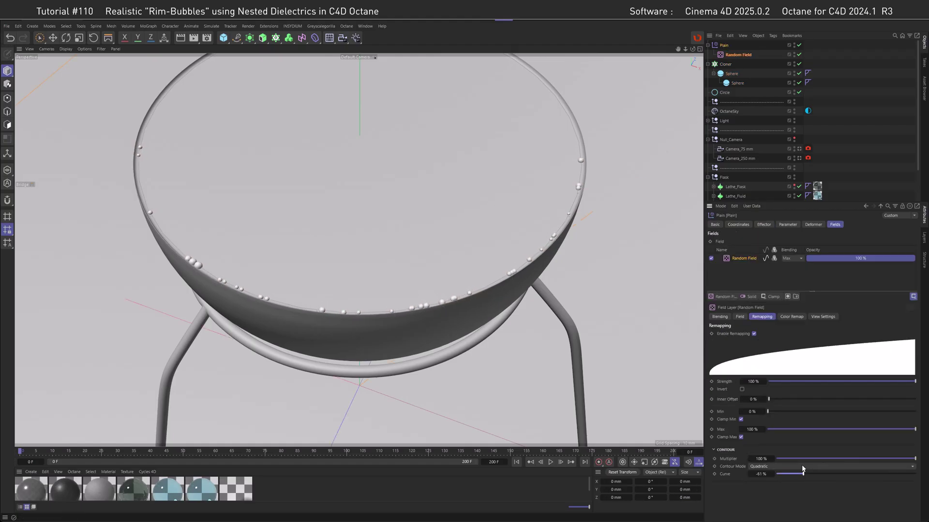
drag(802, 466, 804, 466)
double_click(760, 474)
key(BackSpace)
text(-50)
key(Return)
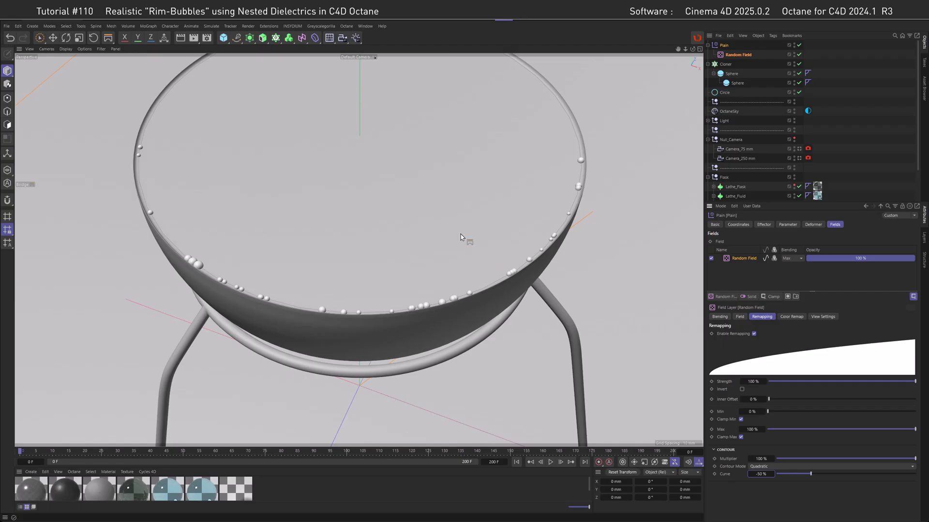
- Switch the Random Field to Random mode and set its remapping Strength to 75%
click(738, 316)
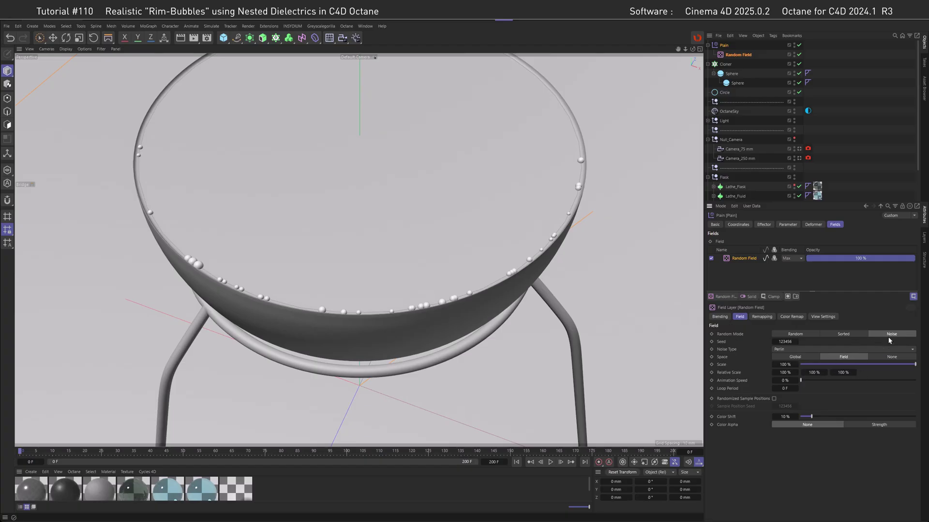
click(790, 335)
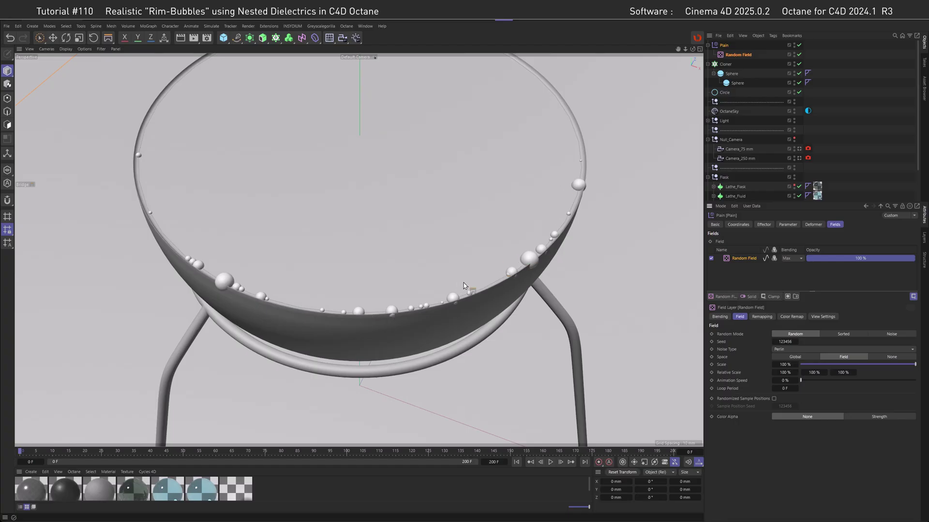
click(762, 316)
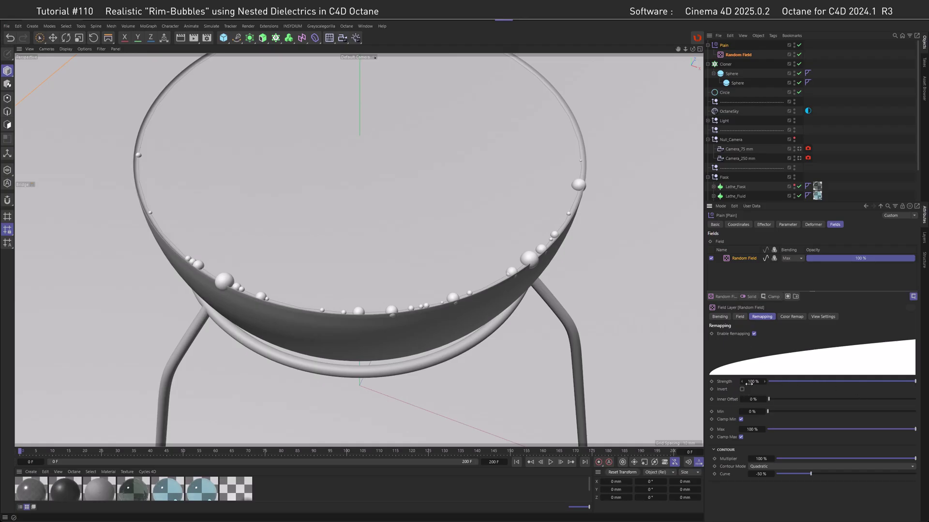
drag(753, 381, 733, 381)
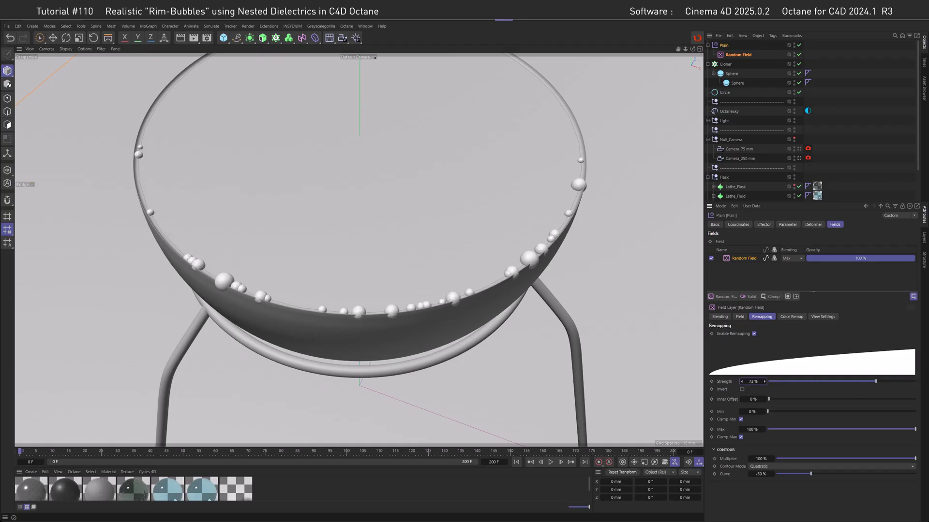
click(749, 381)
text(75)
key(Return)
alt+drag(447, 314, 415, 297)
key(ctrl+z)
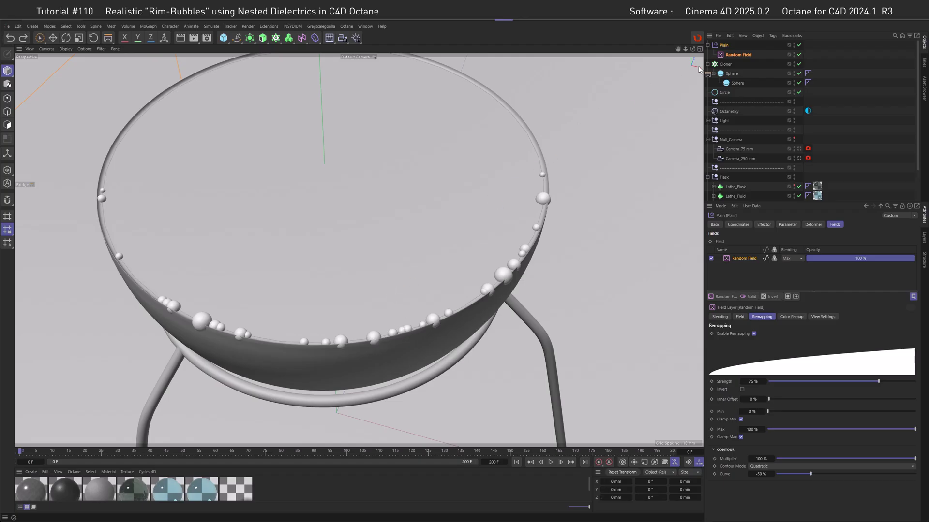
- Add a second Plain effector to the Cloner with P.Y at 0 mm and P.X at 5 mm
click(725, 64)
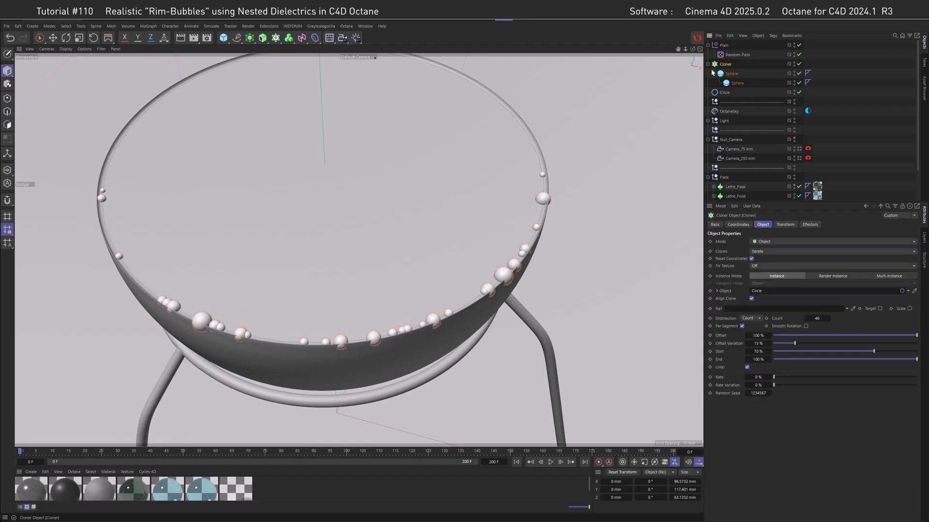
click(148, 26)
mouse_move(185, 43)
click(234, 43)
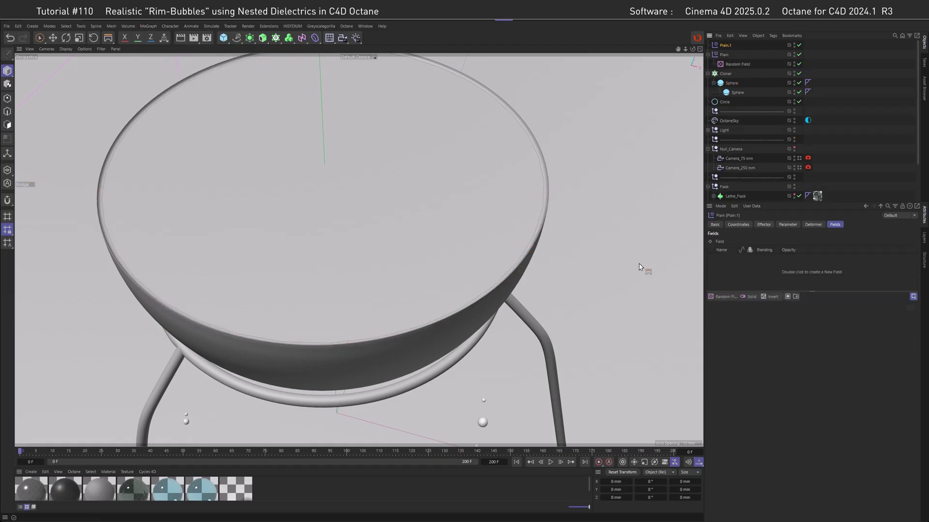
click(783, 225)
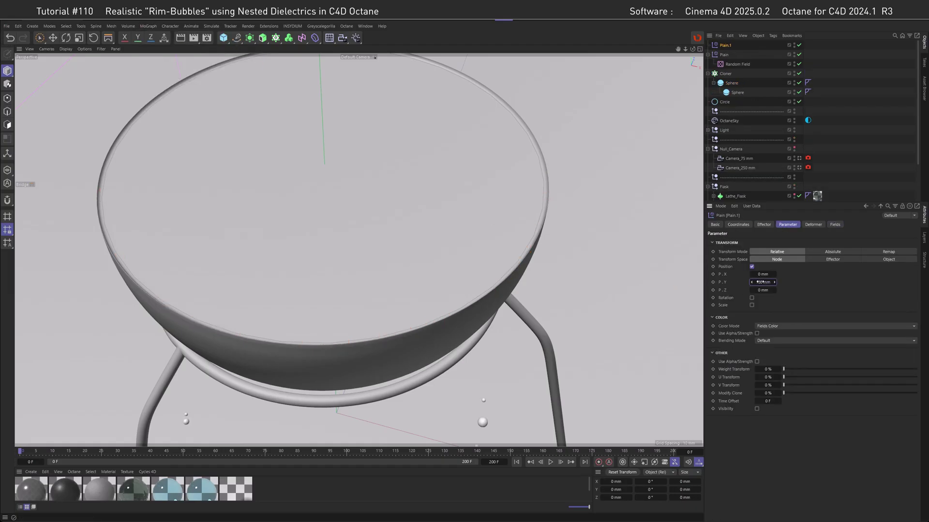
text(0)
key(Return)
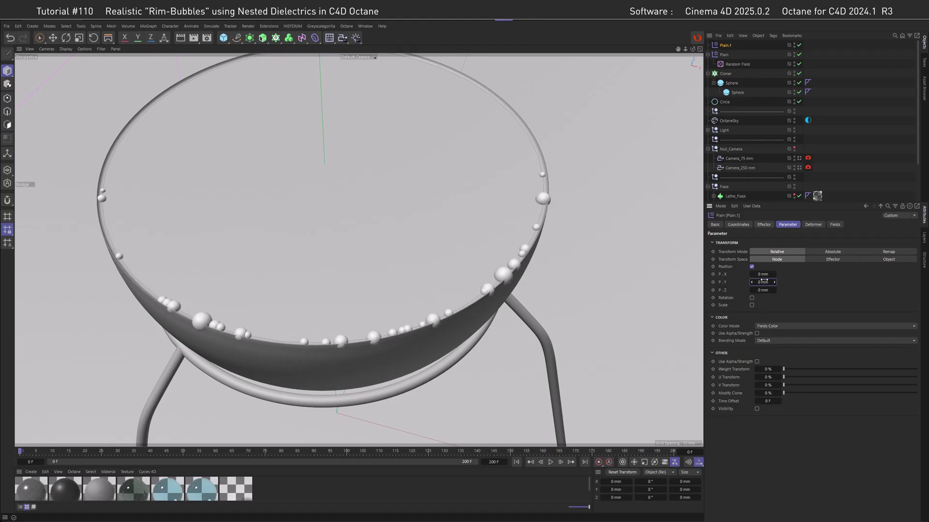
drag(763, 274, 491, 242)
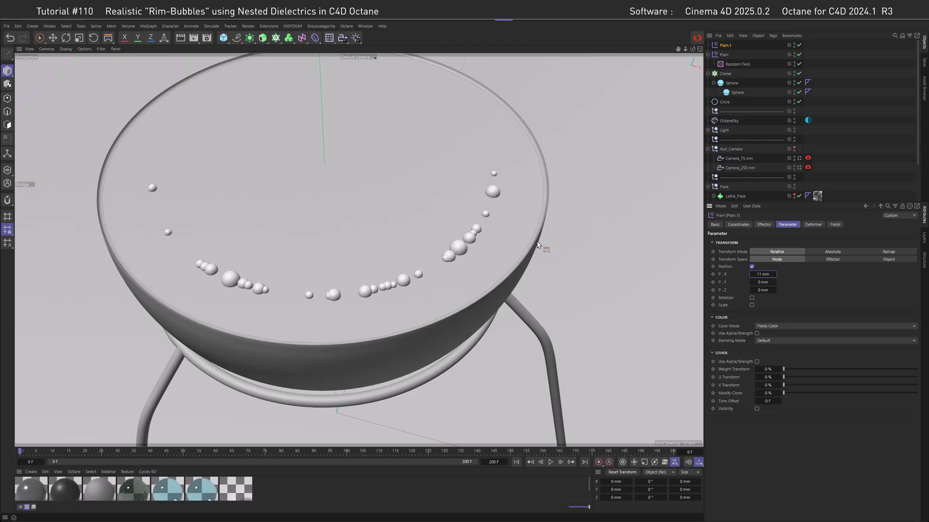
drag(763, 274, 601, 234)
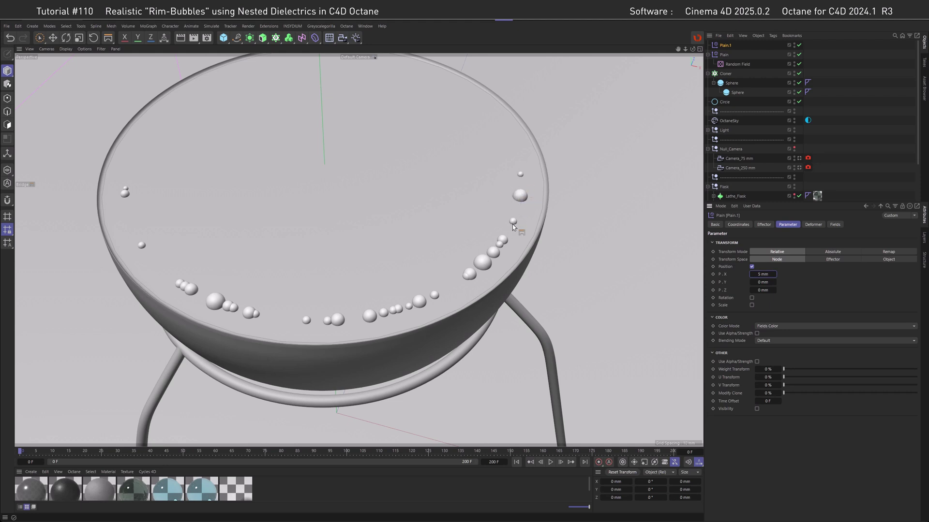
- Drive Plain.1 with the Random Field by adding it to the effector's Fields list
click(835, 224)
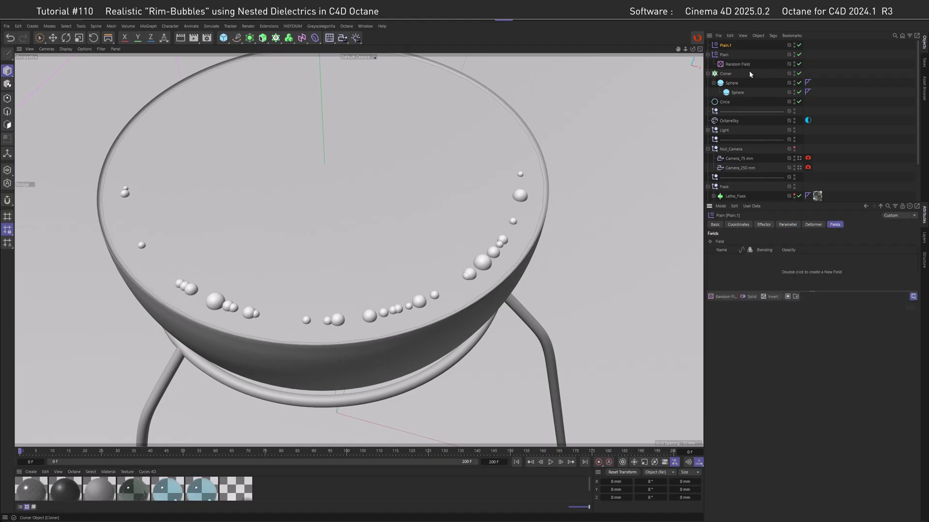
drag(739, 64, 752, 265)
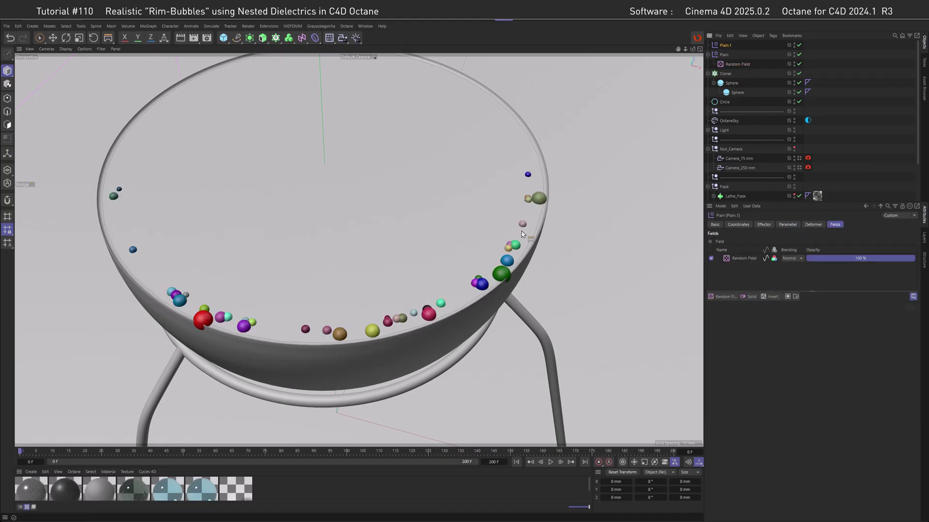
click(784, 225)
drag(762, 274, 769, 274)
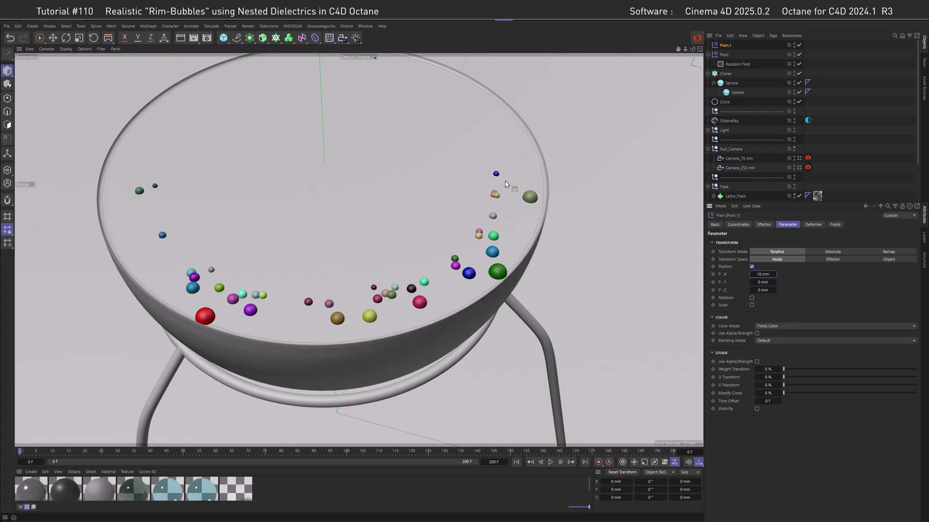
- Add an Invert layer over the Random Field and set Plain.1's X offset to 1.5 mm
click(835, 225)
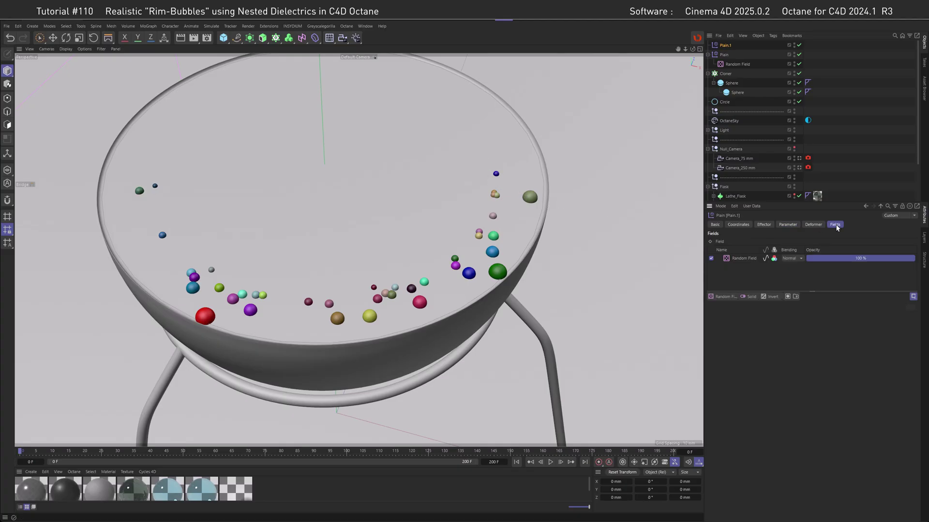
click(772, 297)
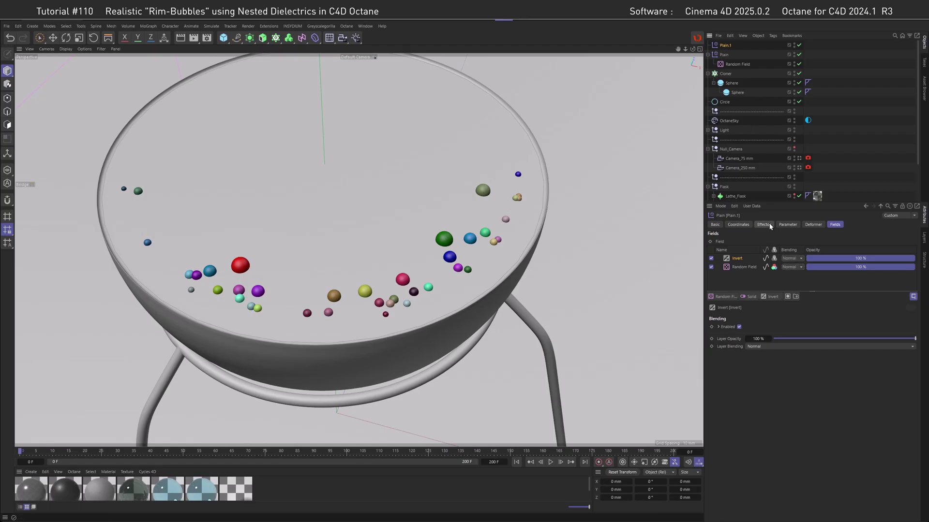
click(788, 224)
double_click(763, 274)
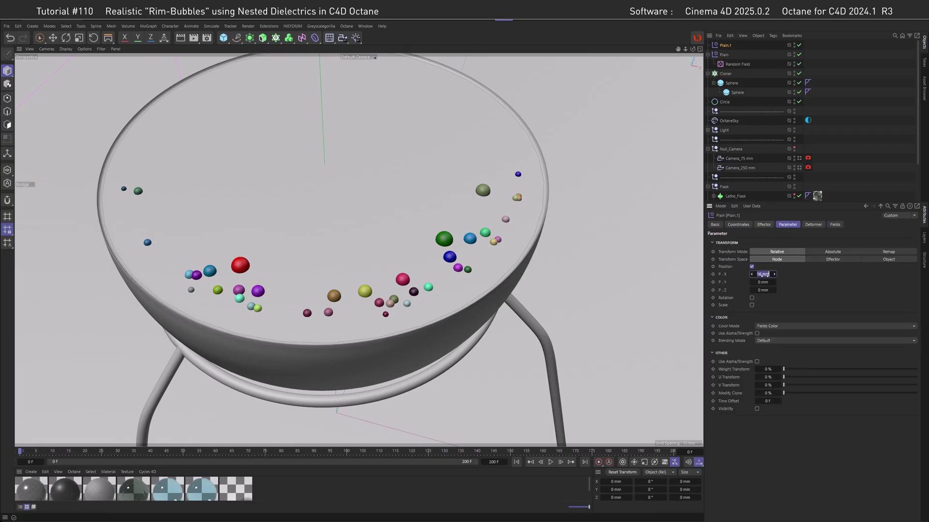
text(1.5)
key(Return)
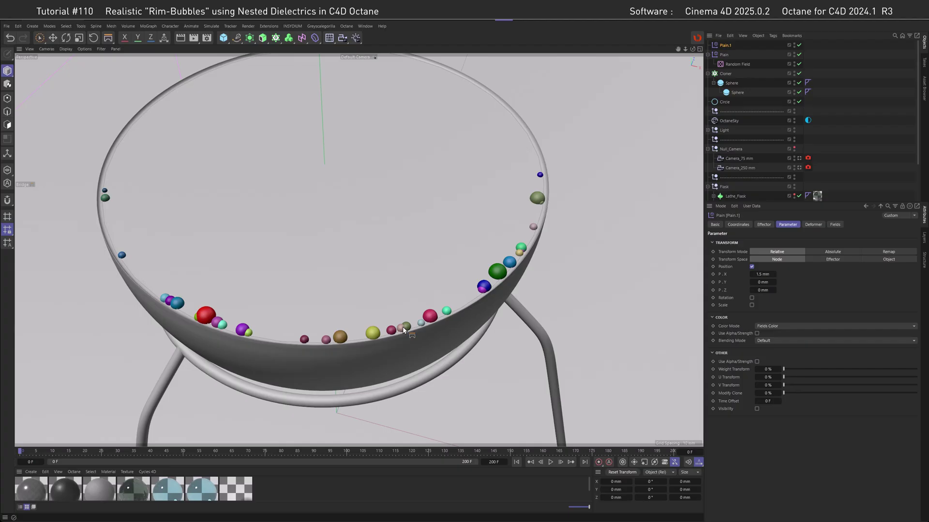
- Create a Push Apart effector and add it to the Cloner's Effectors list
click(145, 27)
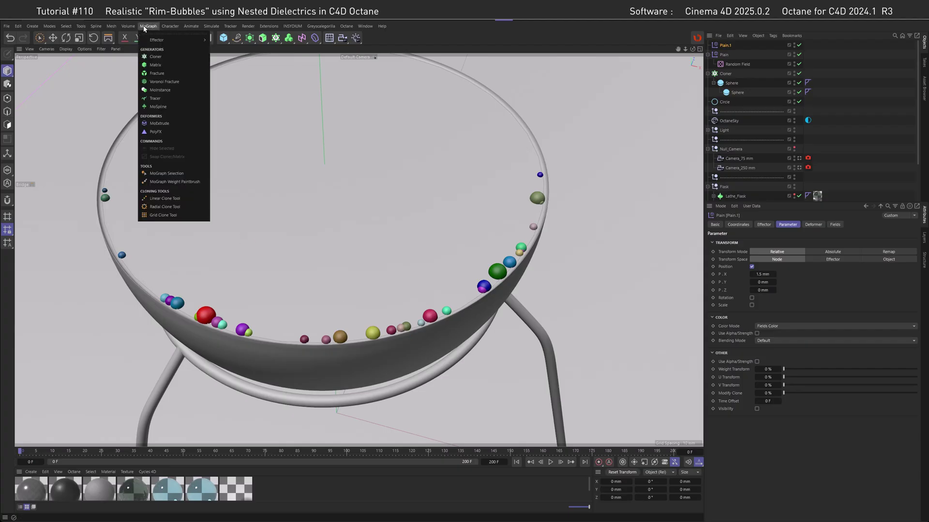
mouse_move(156, 40)
click(235, 79)
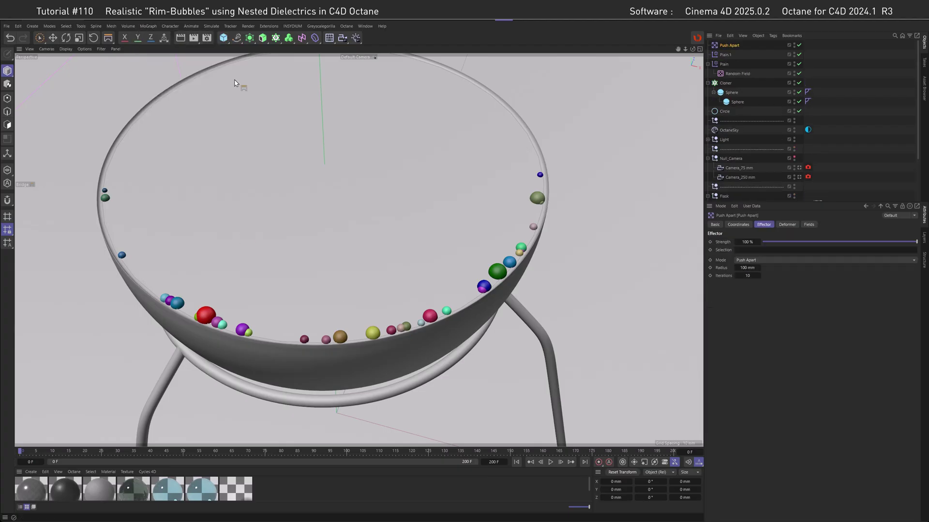
click(726, 83)
drag(730, 44, 752, 261)
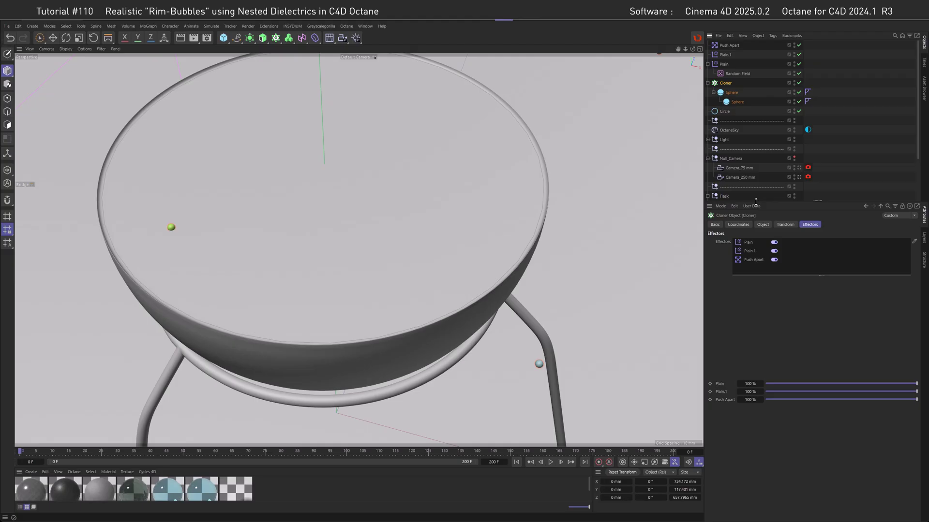
double_click(767, 261)
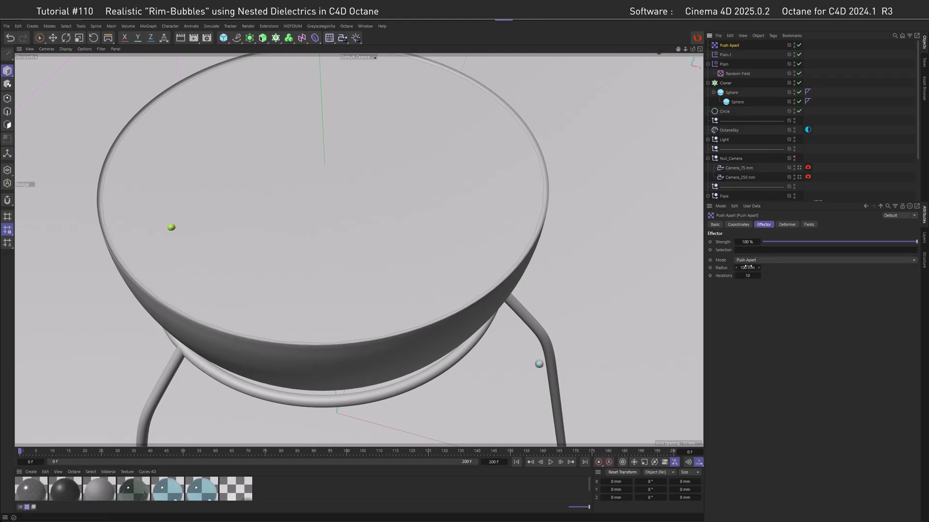
- Set the Push Apart radius to 2.1 mm, iterations to 200 and mode to Hide
click(732, 92)
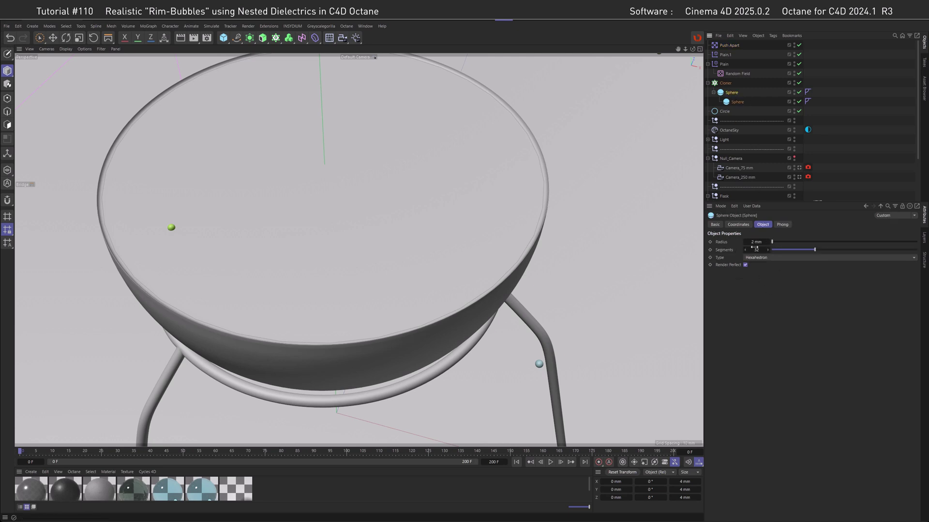
click(727, 44)
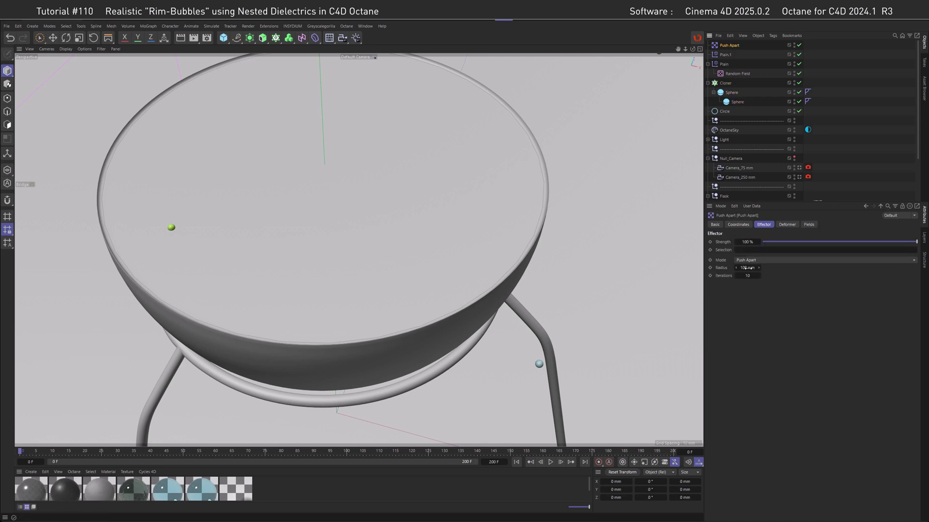
click(746, 268)
text(2)
key(Return)
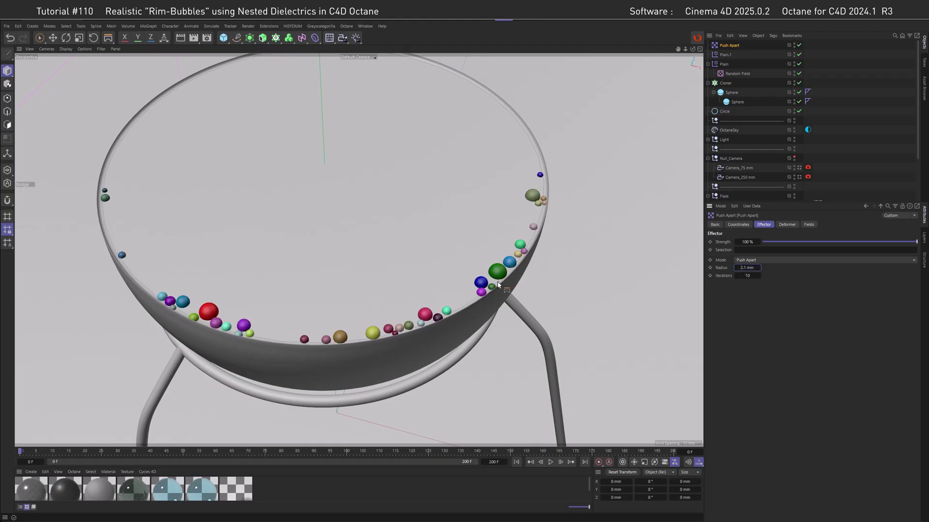
click(747, 275)
click(747, 275)
click(752, 260)
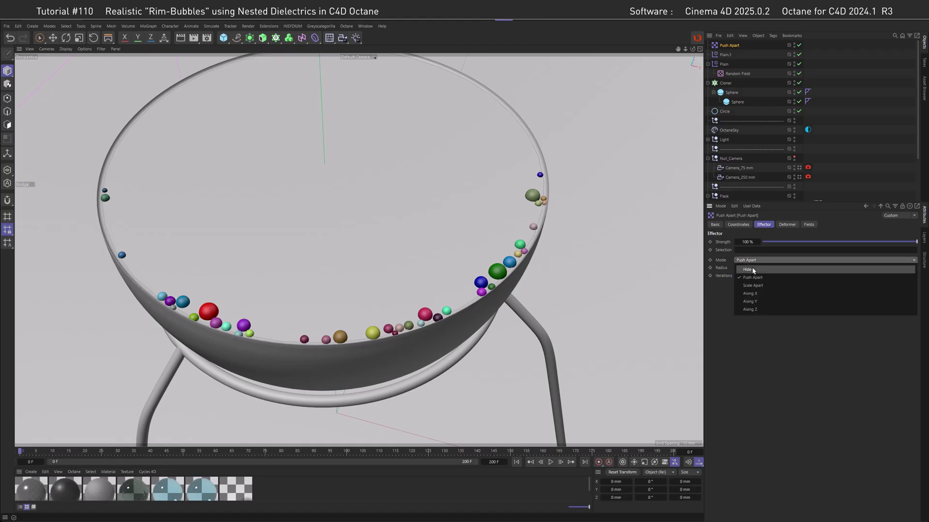
click(753, 270)
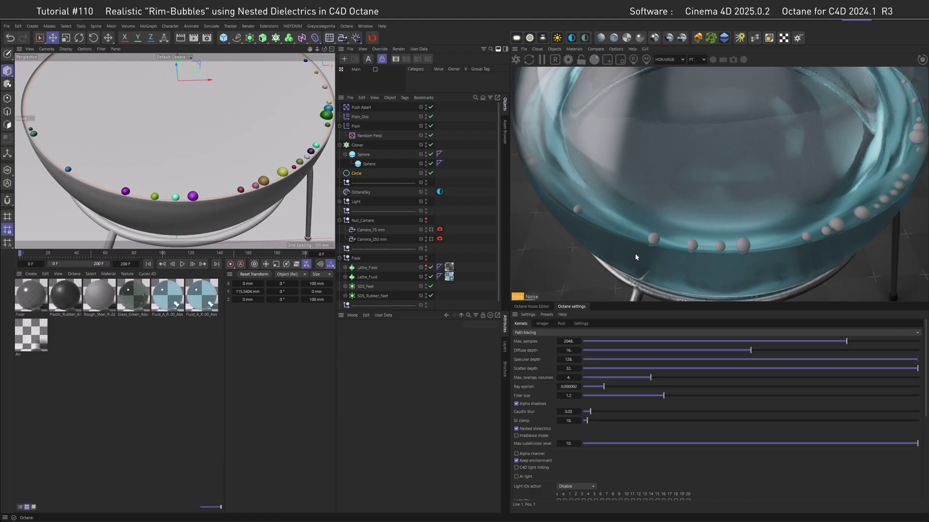
- Assign the fluid material to the bubble sphere and Air to the inner sphere, viewing from the side
click(196, 304)
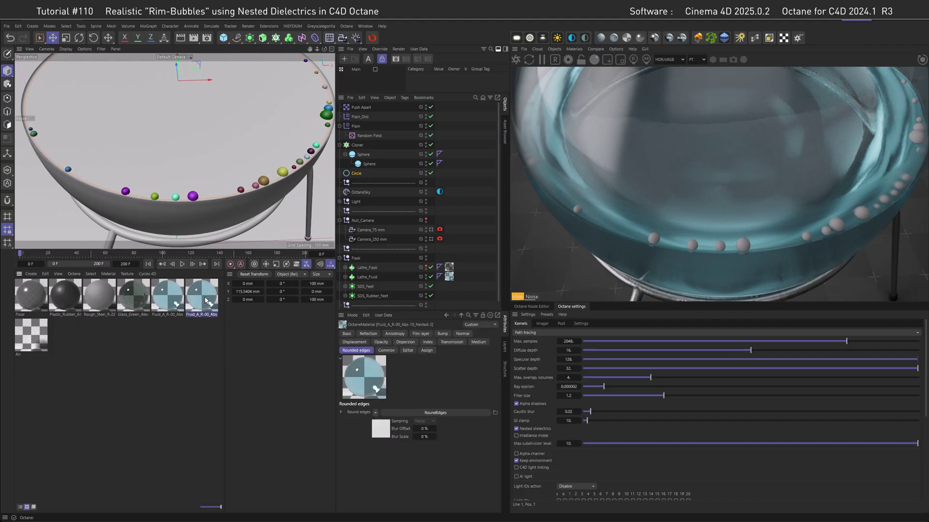
drag(207, 301, 372, 155)
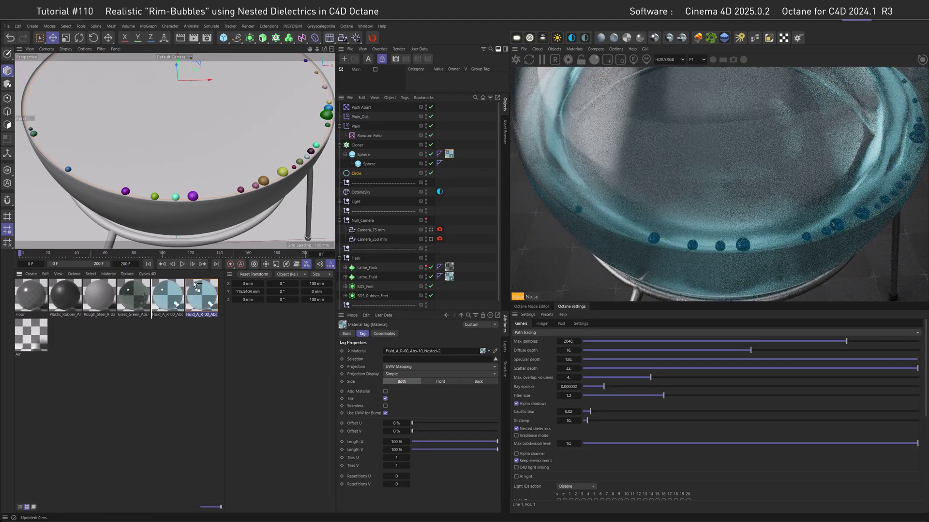
drag(369, 167, 370, 165)
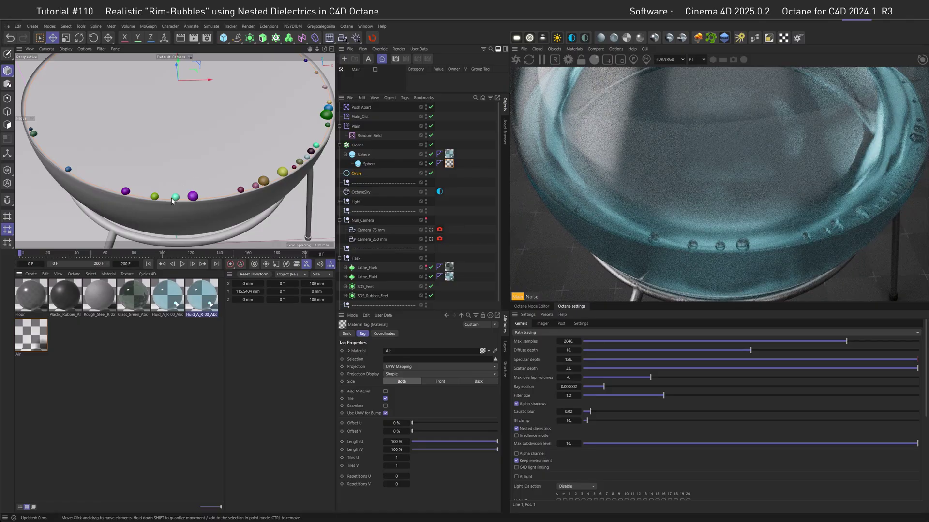
alt+drag(178, 203, 328, 167)
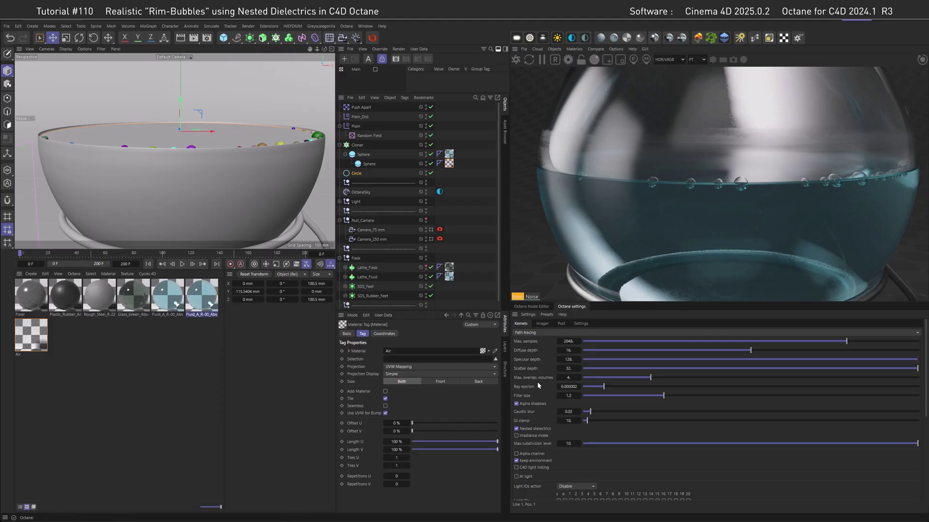
double_click(567, 387)
text(0.0002)
key(Return)
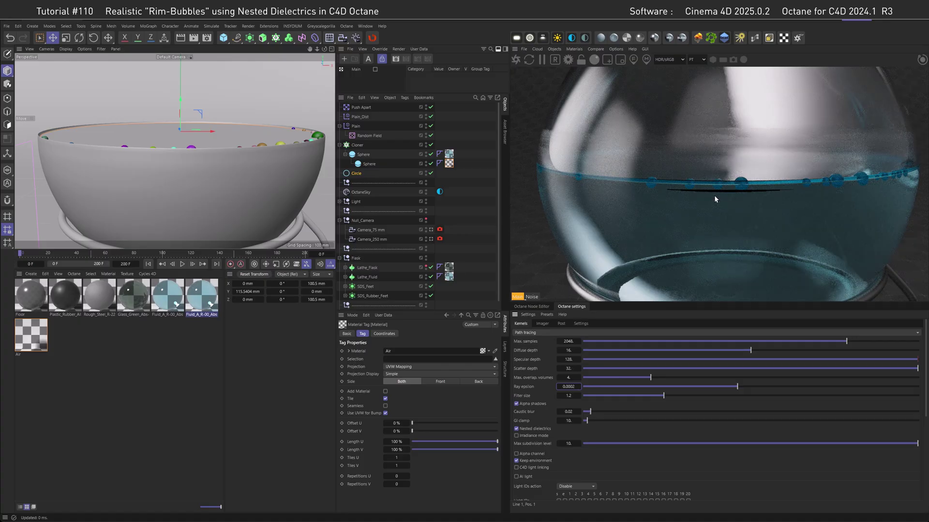
double_click(568, 387)
text(0.000002)
key(Return)
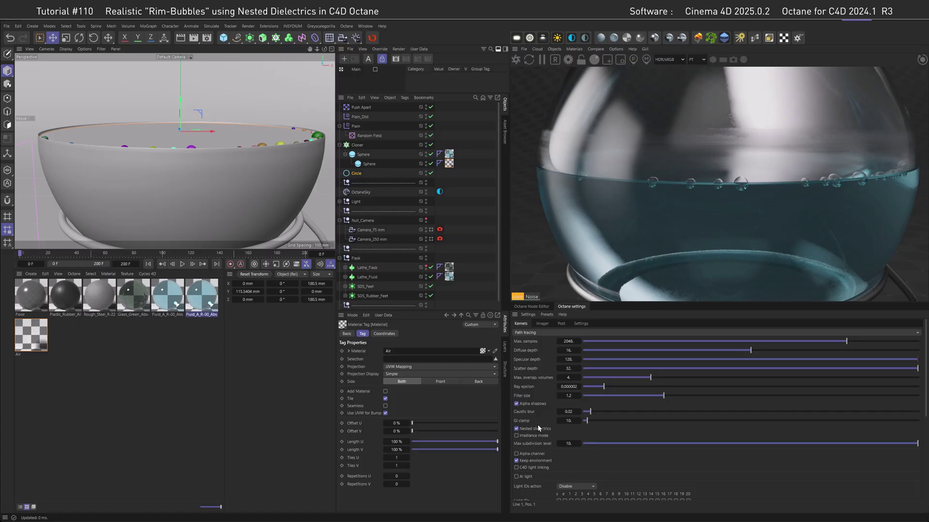
- Adjust the Circle spline's radius, settling at 50.25 mm
click(358, 174)
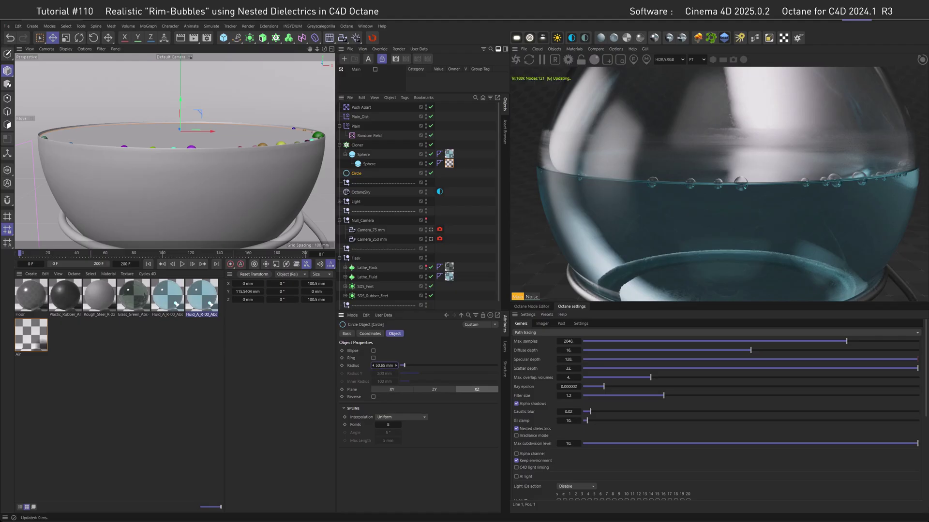
drag(396, 366, 403, 365)
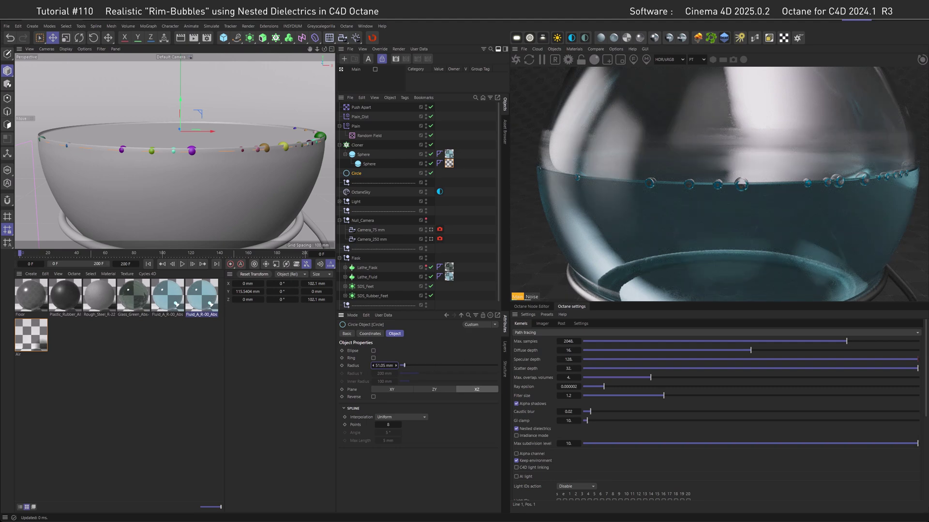
drag(385, 366, 382, 366)
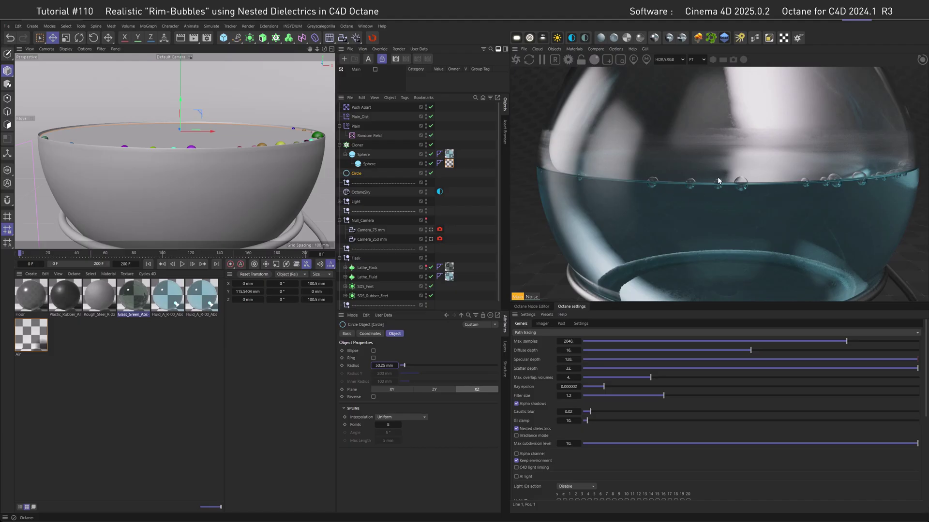
- Set the Random Field's remapping Min to 37.5%
click(369, 135)
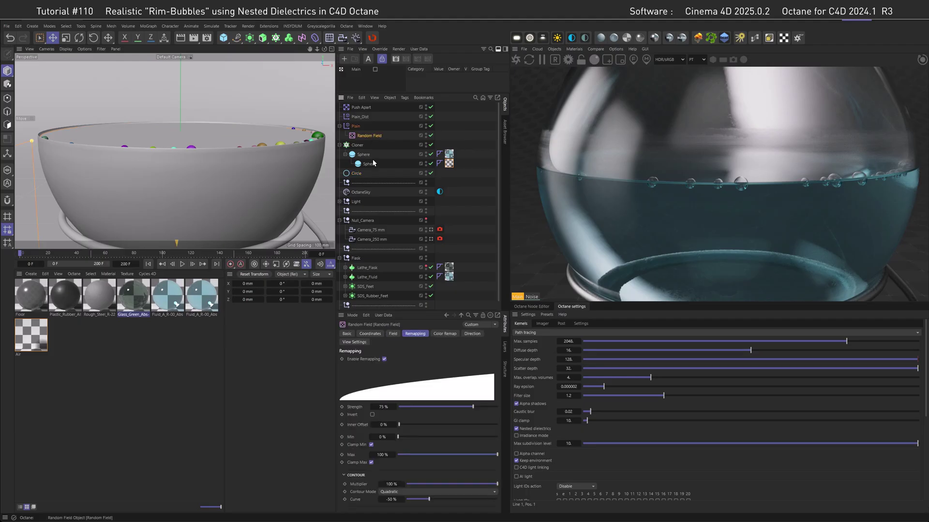
click(379, 437)
text(37.5)
key(Return)
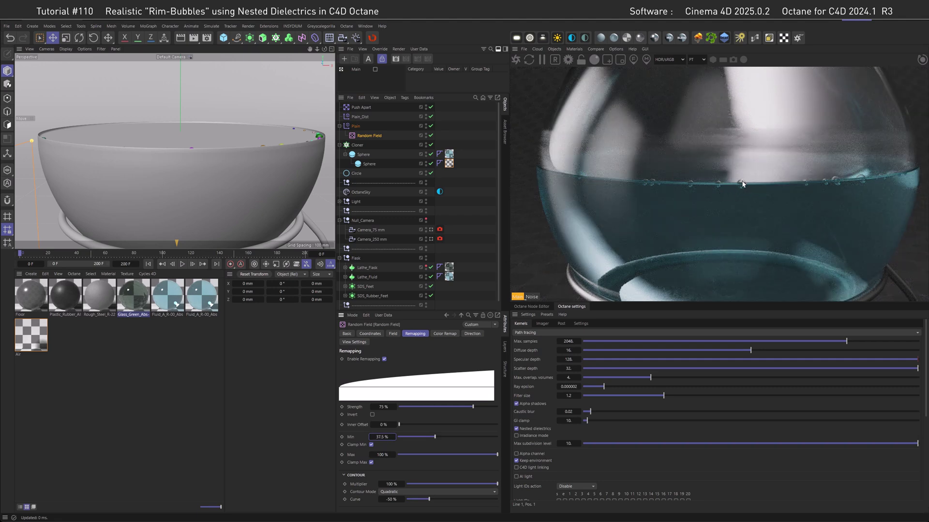
- Raise the Cloner count to 75 and lower the Circle slightly to 115.3947 mm
click(360, 145)
click(444, 429)
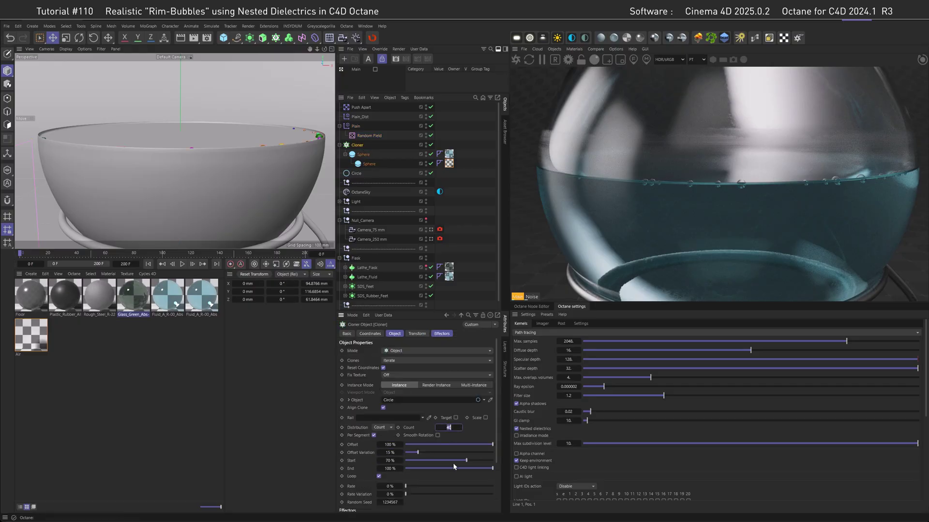
text(75)
key(Return)
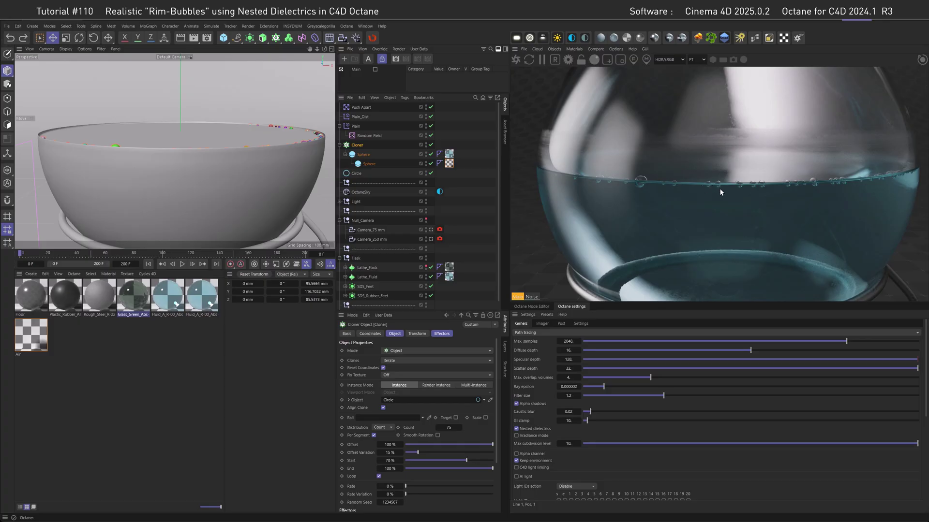
click(365, 174)
drag(183, 107, 182, 105)
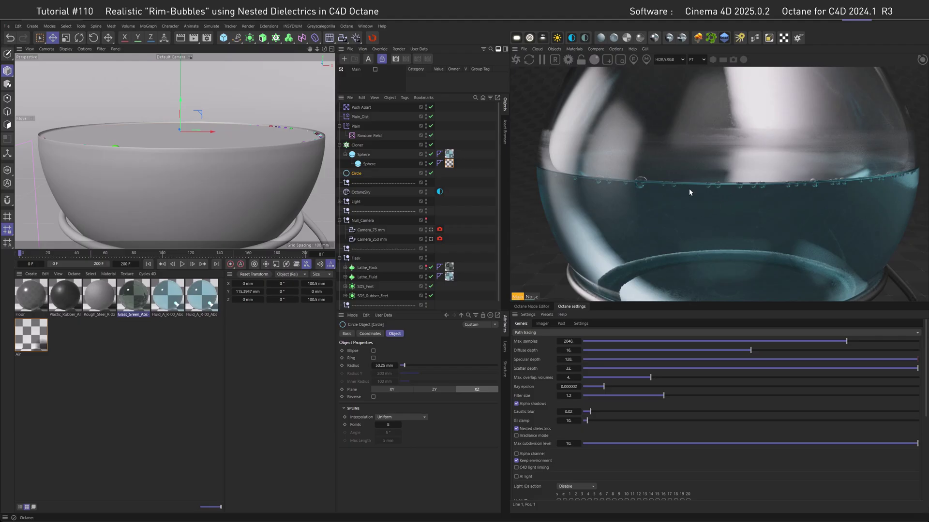
- Add a RoundEdges shader to both Fluid materials: Accurate mode, 16 samples, Consider others, 0.5 mm radius
drag(206, 349, 162, 311)
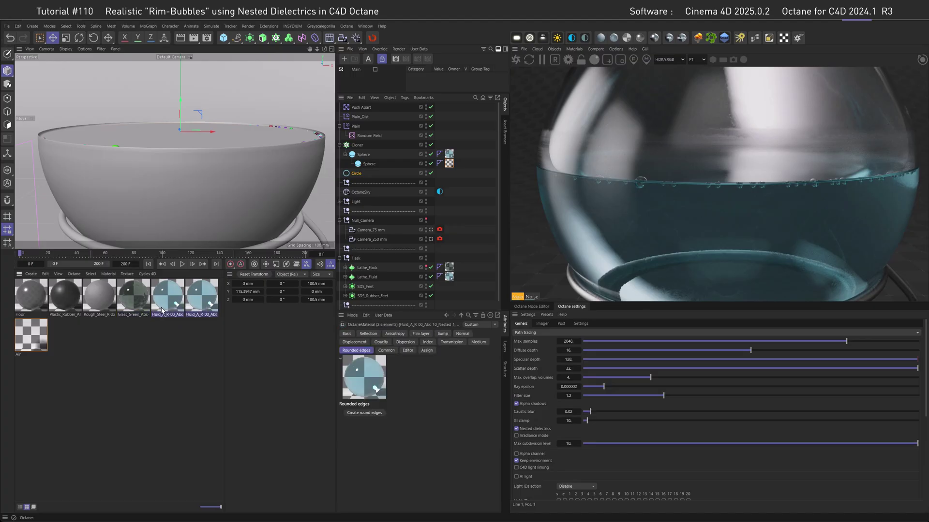
click(364, 413)
click(383, 431)
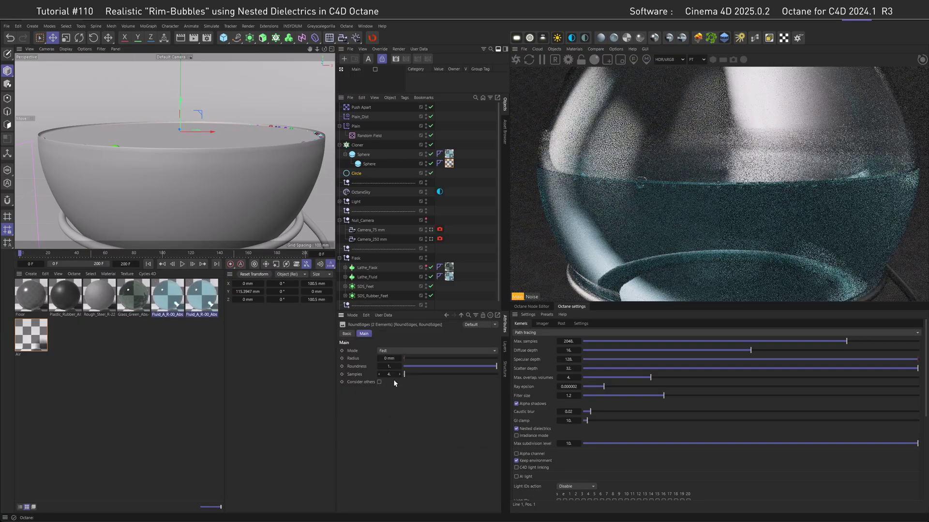
click(385, 353)
click(400, 376)
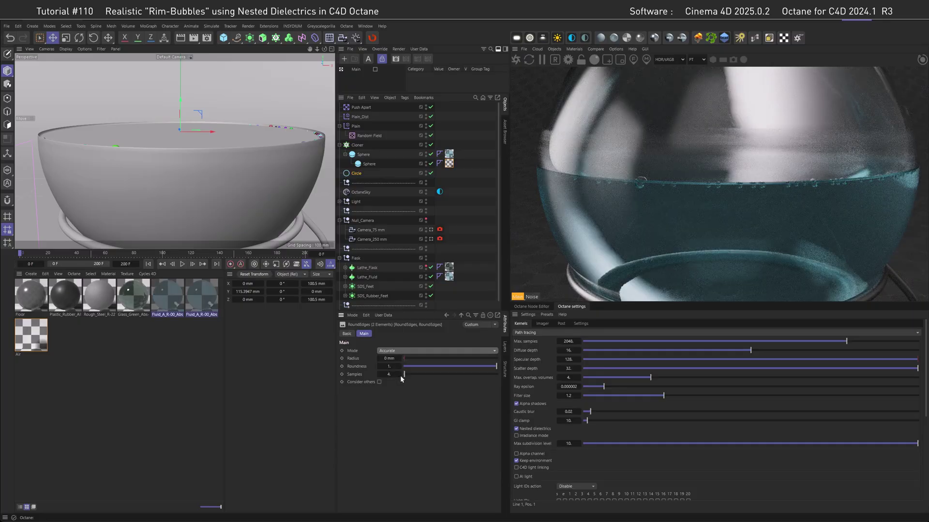
drag(405, 375, 497, 376)
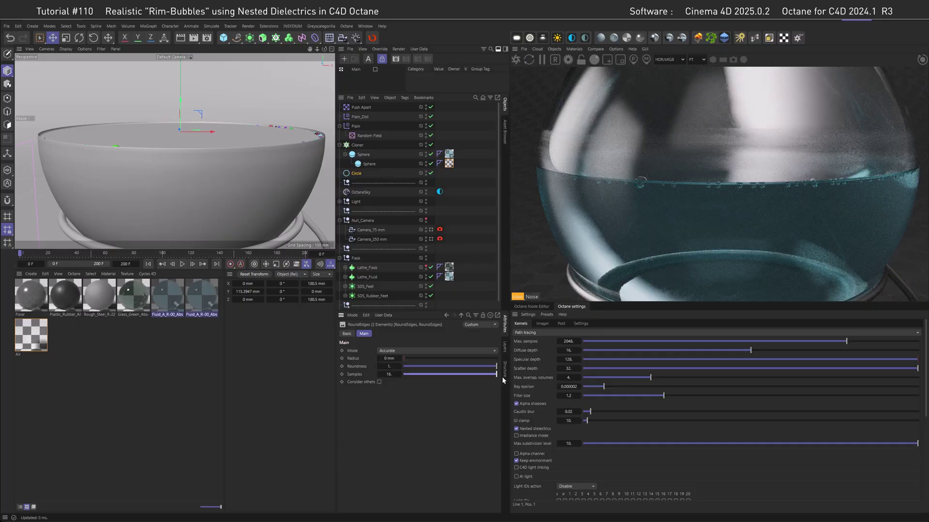
click(379, 382)
click(388, 359)
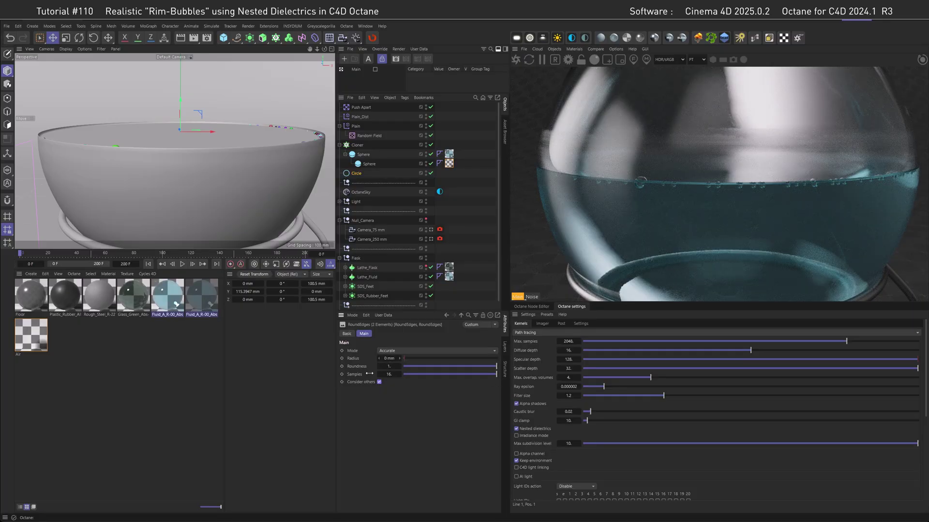
text(0.5)
key(Return)
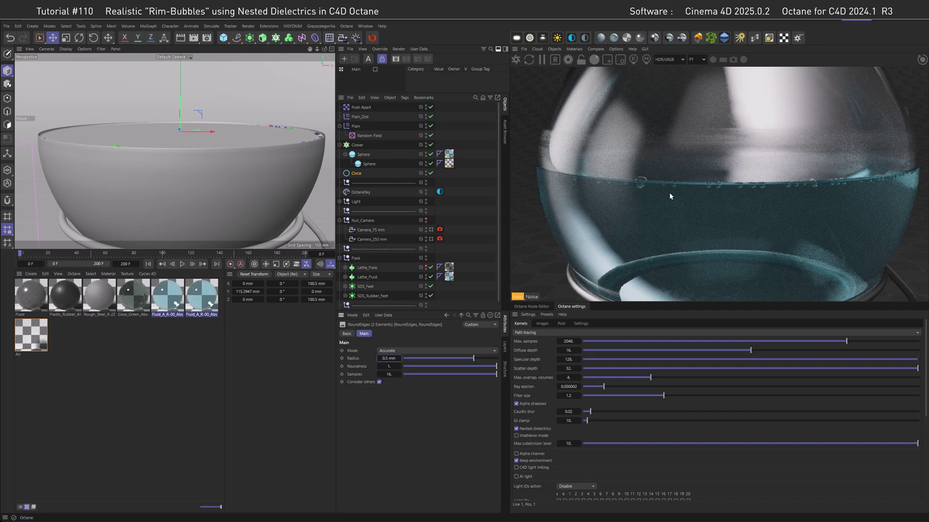
- Zoom in on the rim bubbles, return to Camera_250 mm, and select Glass_Green with both Fluid materials
scroll(222, 156, up, 10)
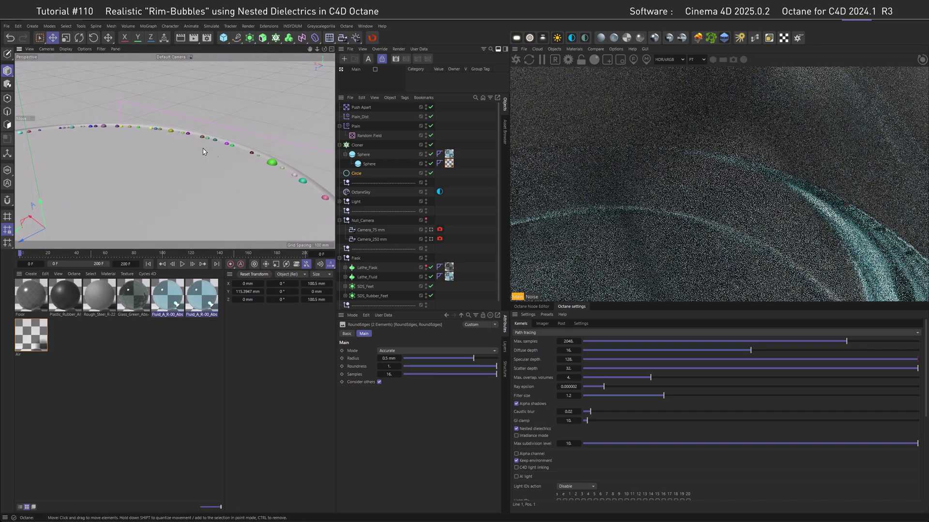
scroll(208, 150, up, 10)
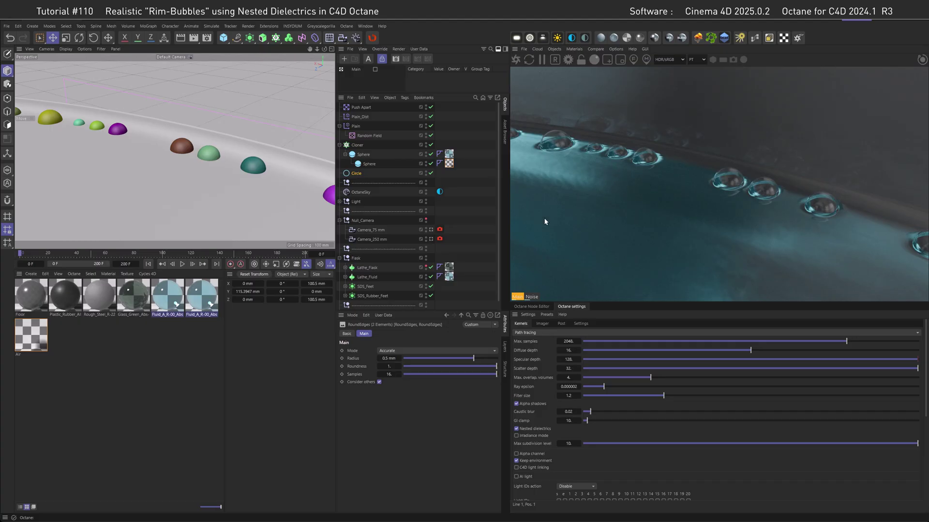
click(431, 239)
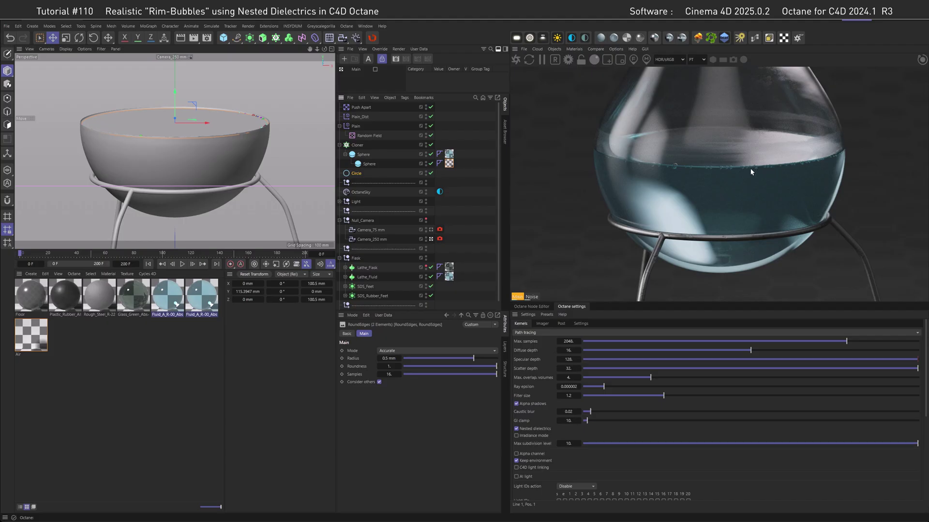
drag(204, 341, 137, 305)
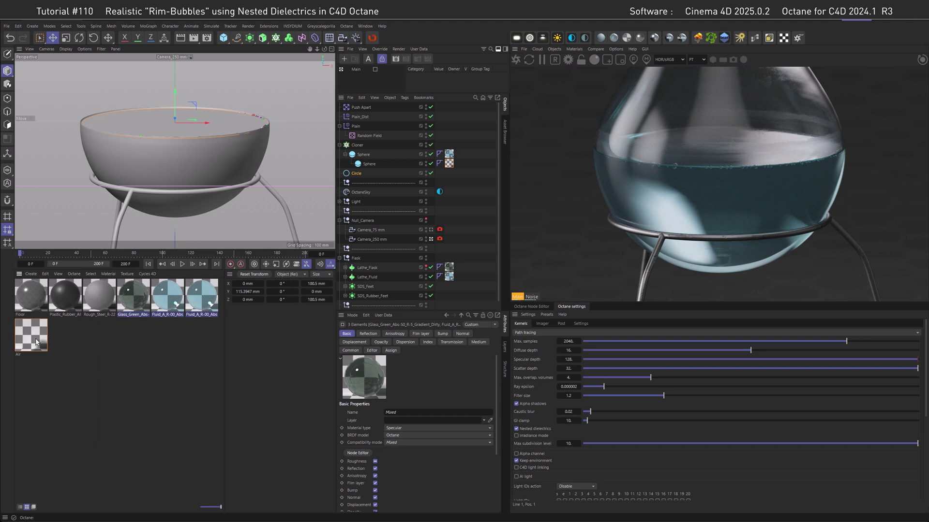
- Set the three materials' dispersion mode to Abbe number with Dispersion_coefficient_B at 20
click(405, 342)
click(399, 420)
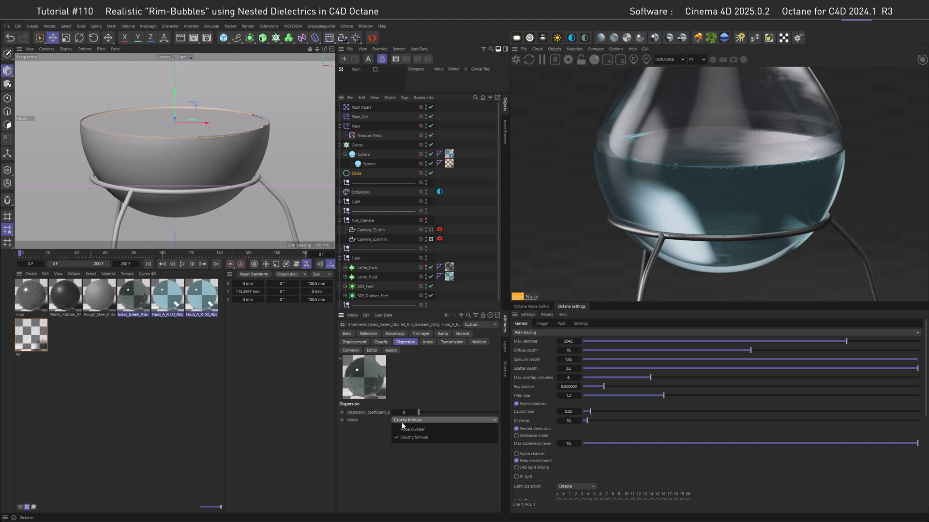
click(406, 430)
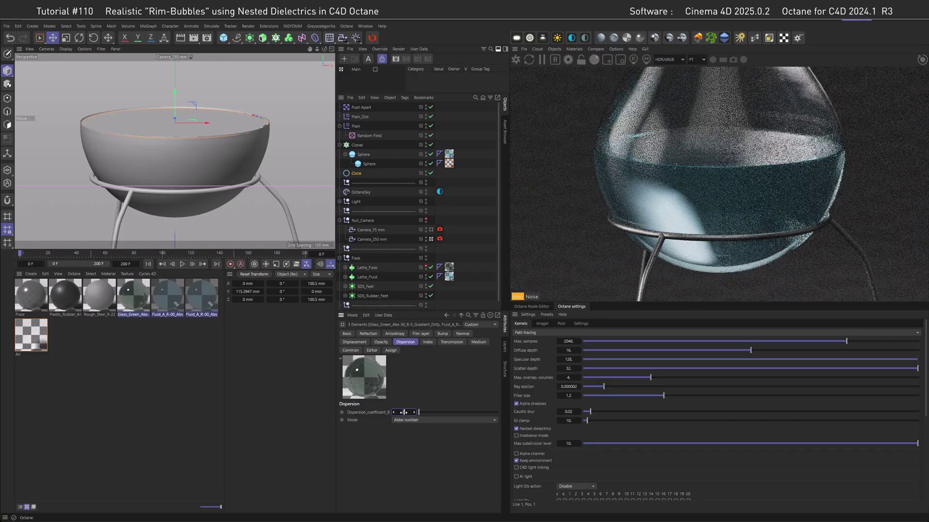
drag(404, 412, 464, 412)
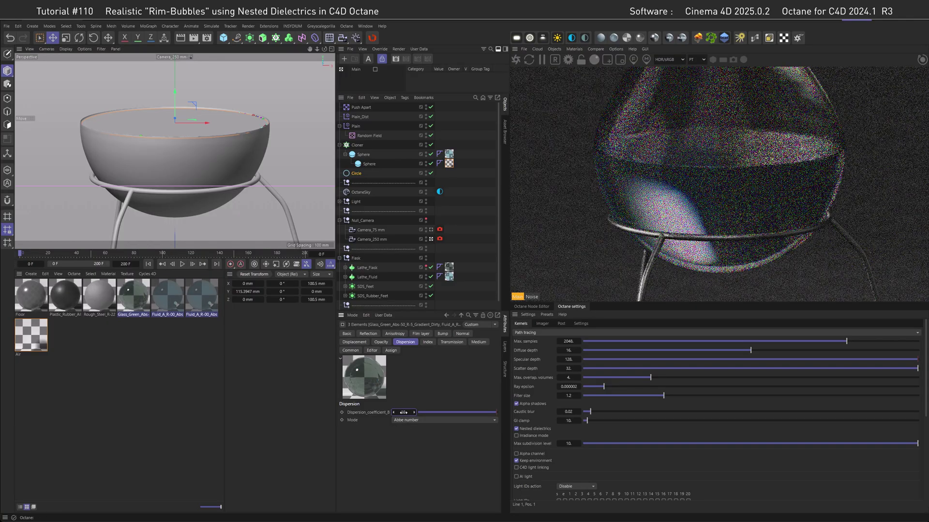